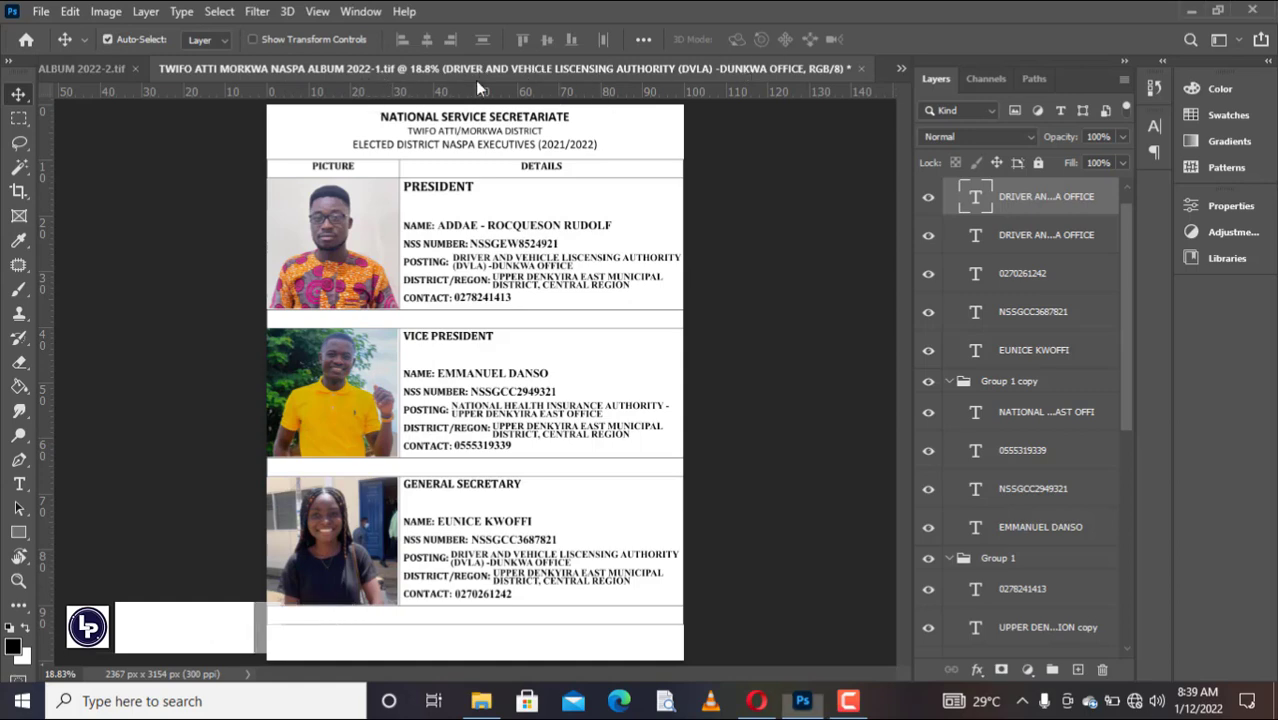
View the TWIFO ATTI MORKWA NASPA ALBUM 2022-2 page and return to the ALBUM 2022-1 page
left_click_drag(478, 88, 334, 282)
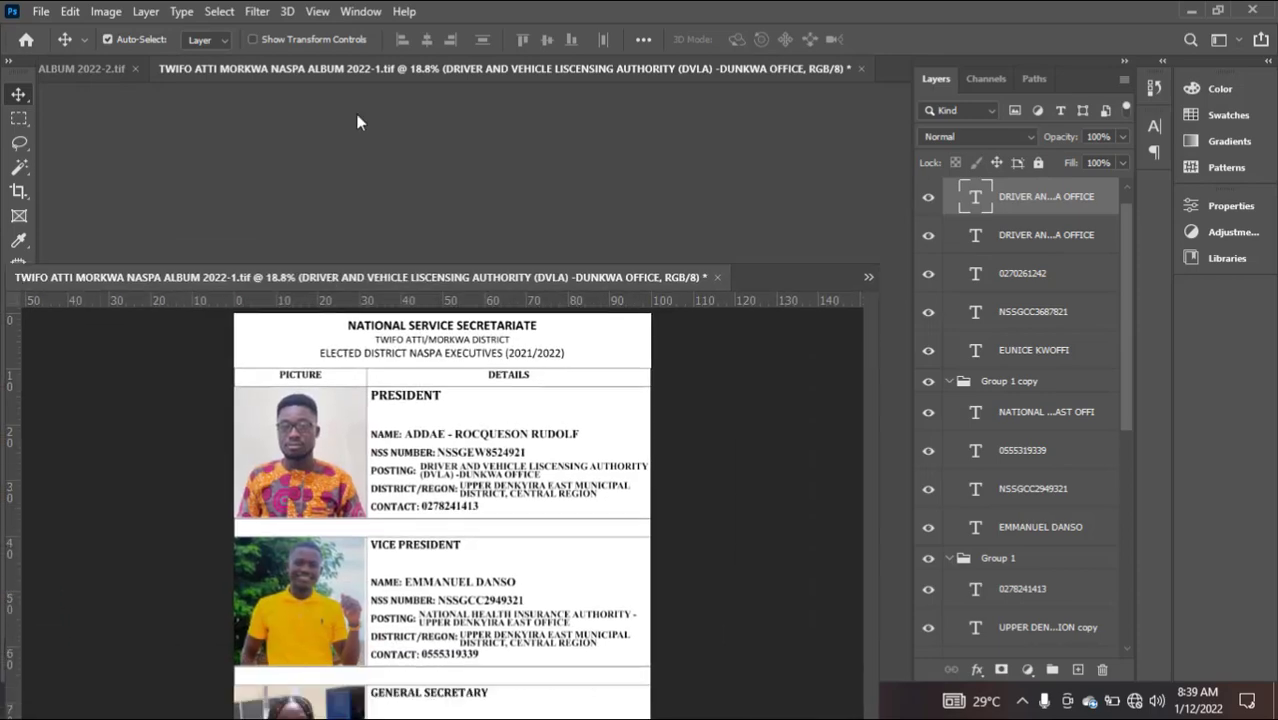
left_click_drag(358, 122, 367, 65)
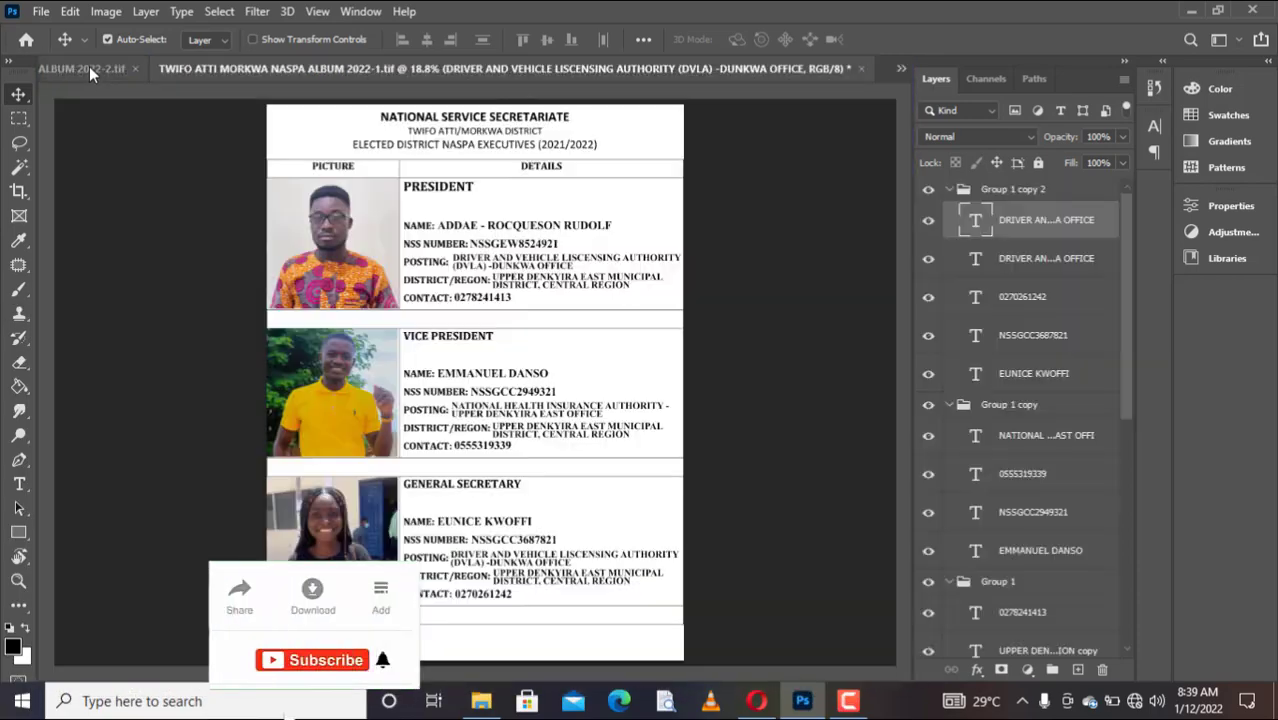
left_click(89, 66)
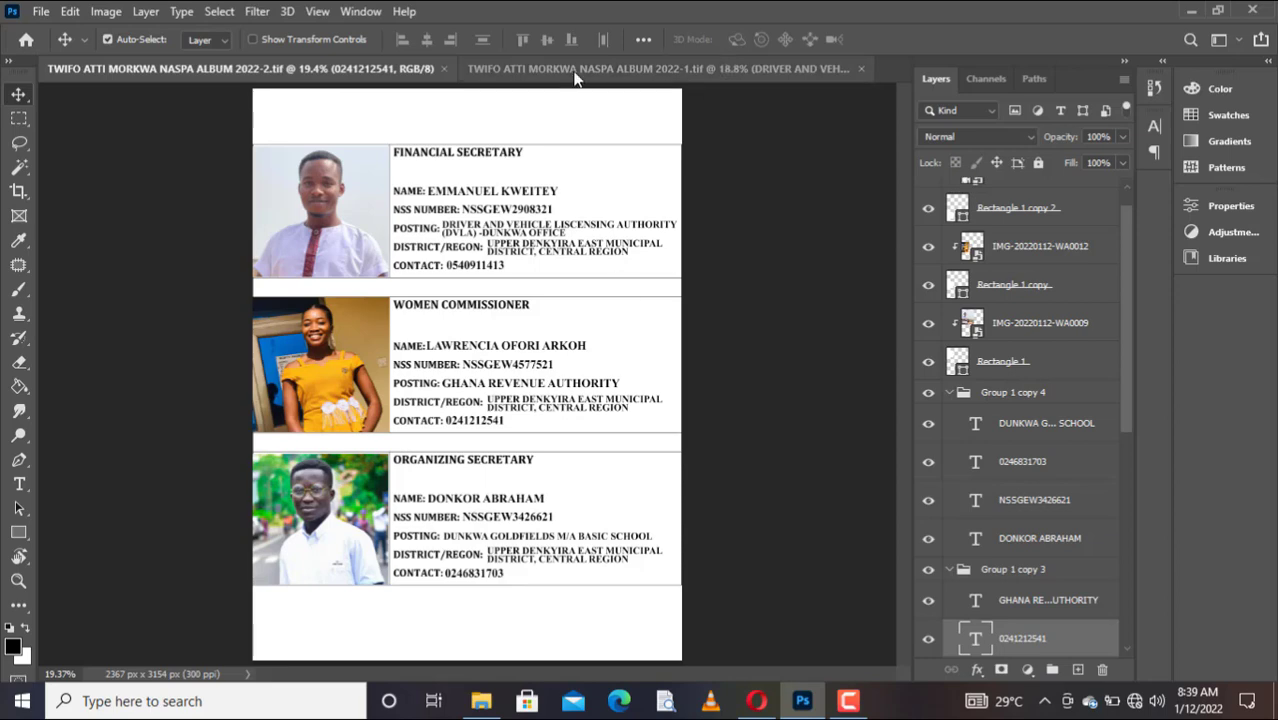
left_click(519, 69)
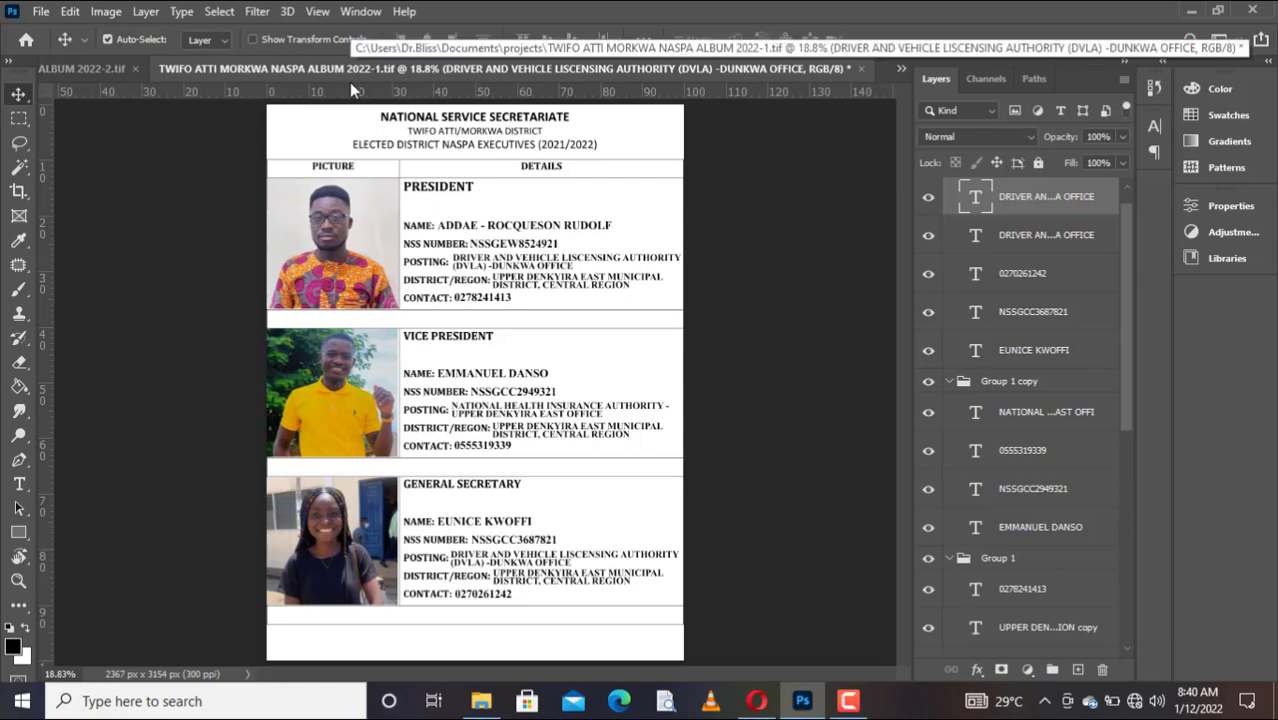
Check the width, height and resolution of the ALBUM 2022-1 document in Image Size
left_click(104, 12)
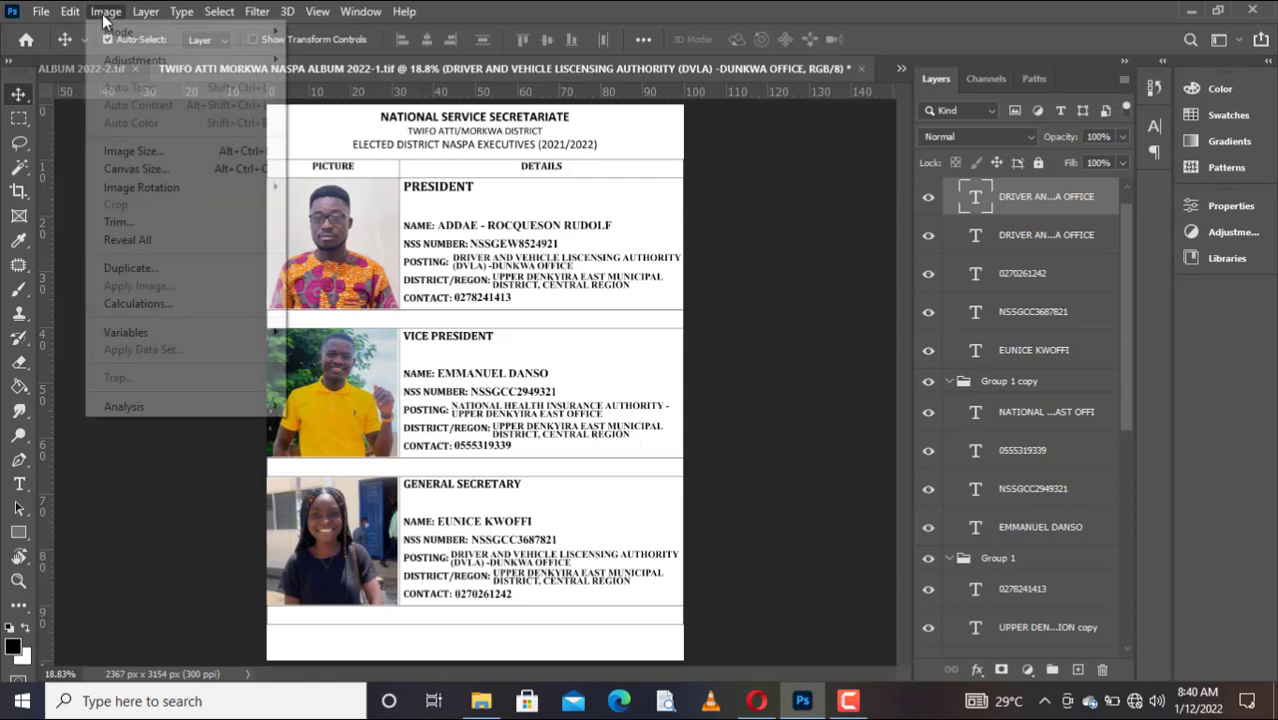
left_click(133, 152)
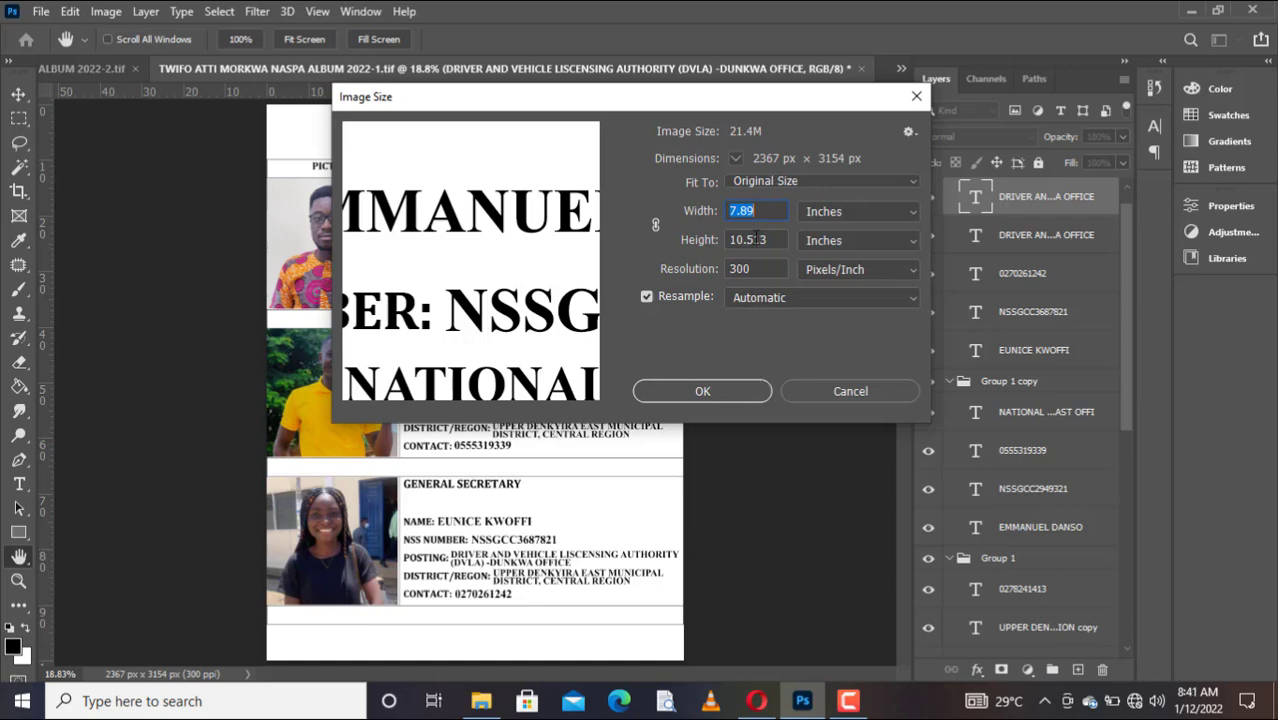
left_click(738, 391)
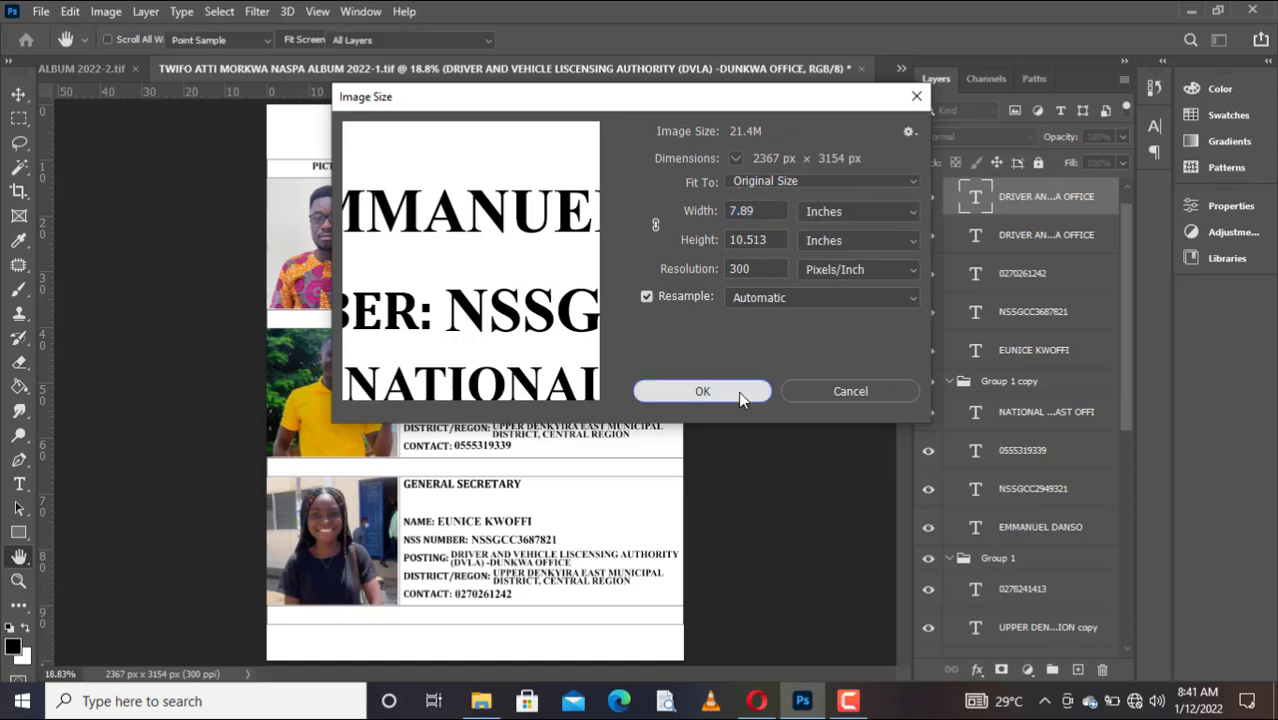
Check the width, height and resolution of the ALBUM 2022-2 document in Image Size
left_click(79, 68)
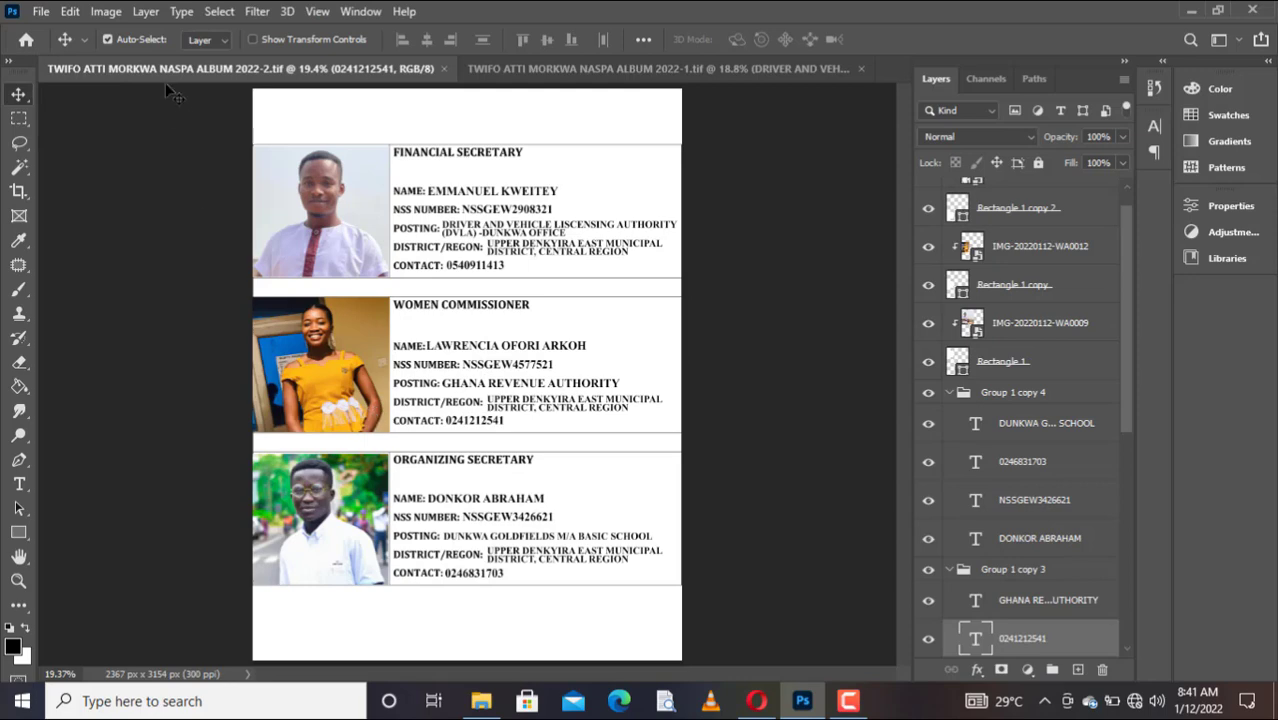
left_click(115, 14)
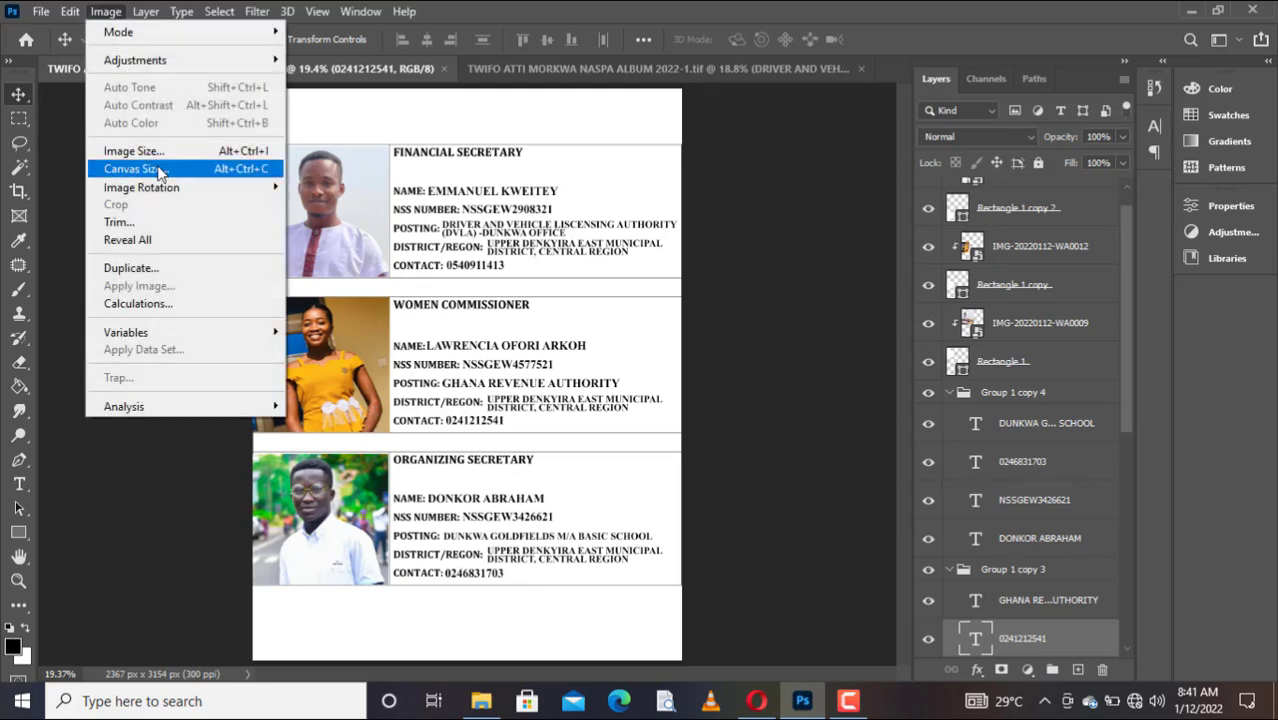
left_click(138, 152)
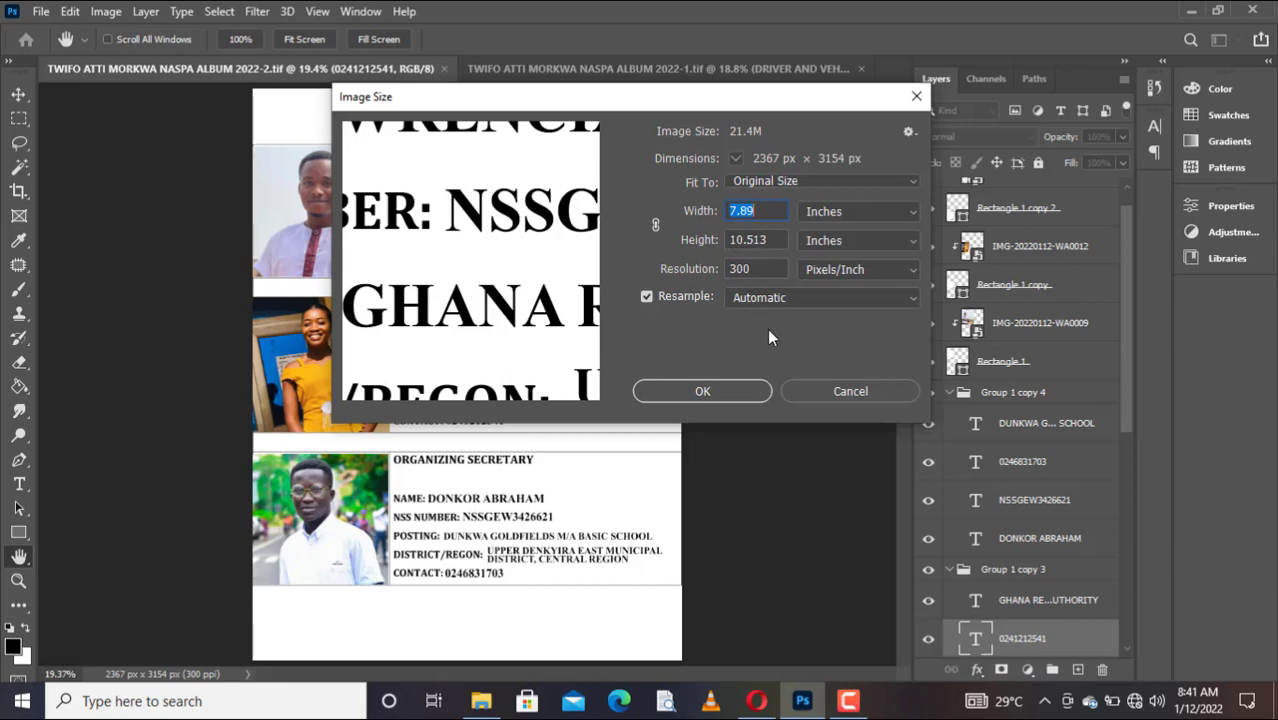
left_click(804, 388)
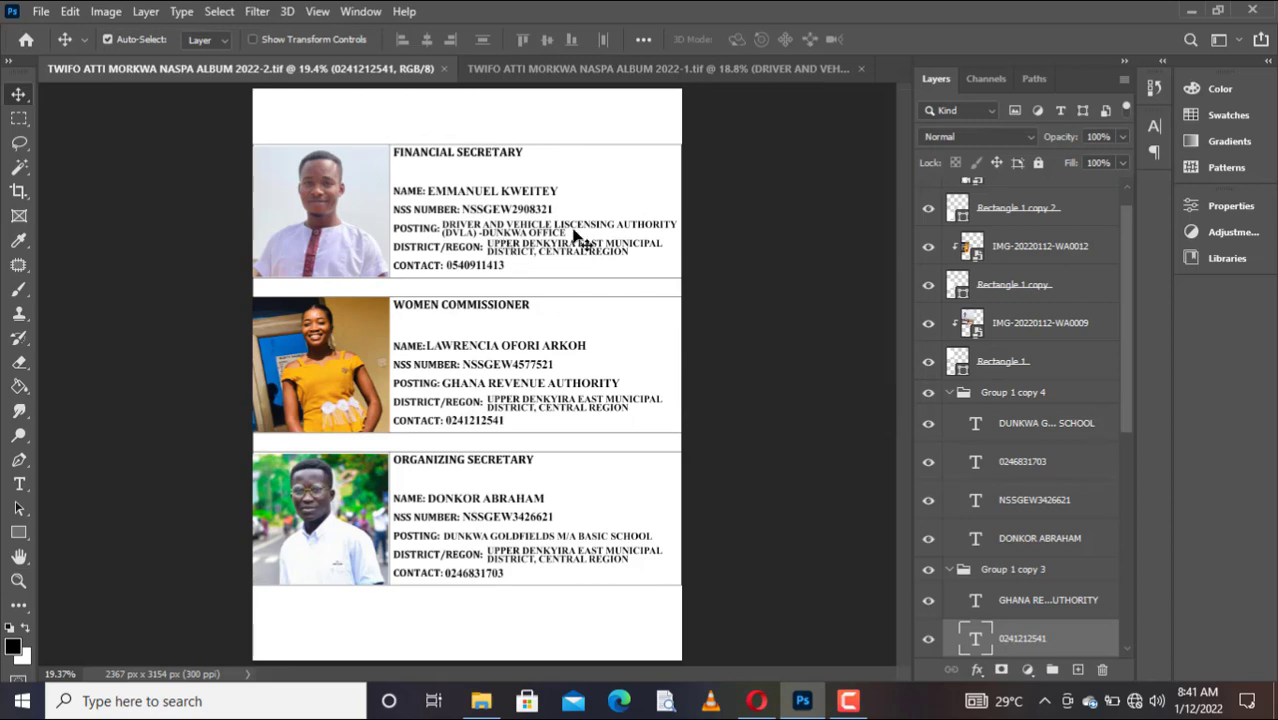
Start Save As for ALBUM 2022-1 and find both saved album files in the projects folder under Documents
left_click(512, 70)
left_click(435, 263)
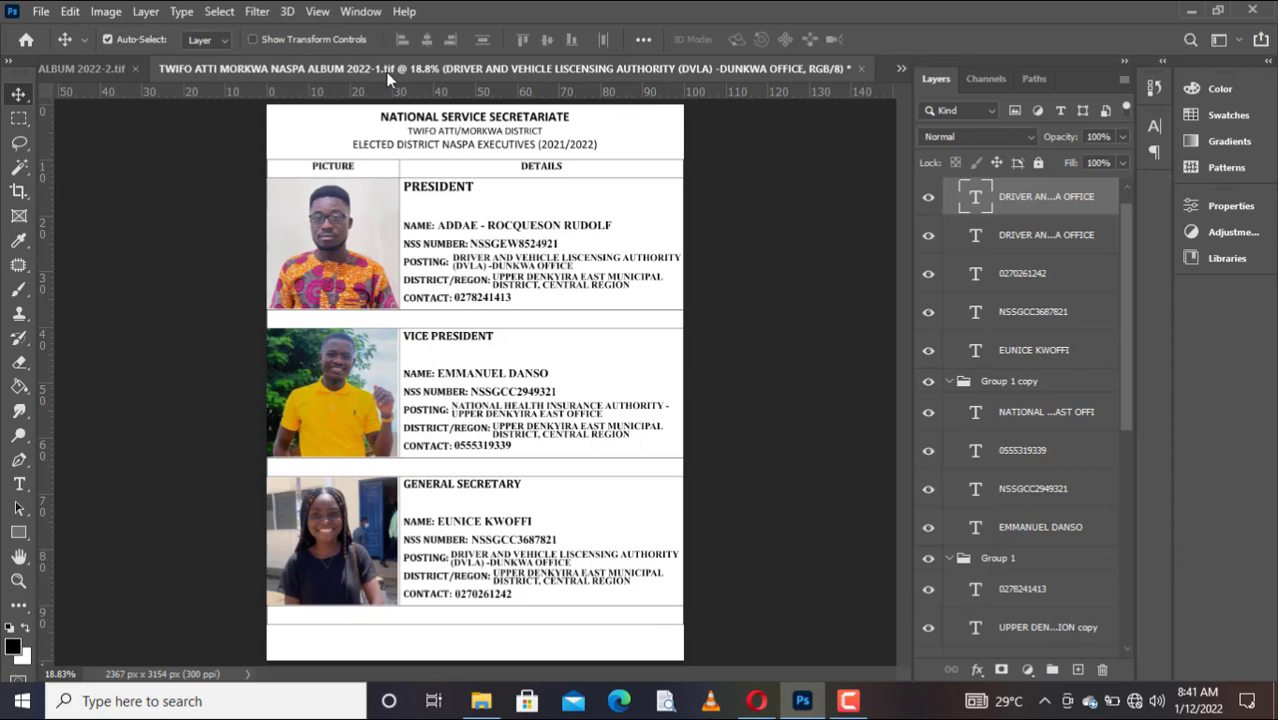
key("ctrl")
key("ctrl+shift+s")
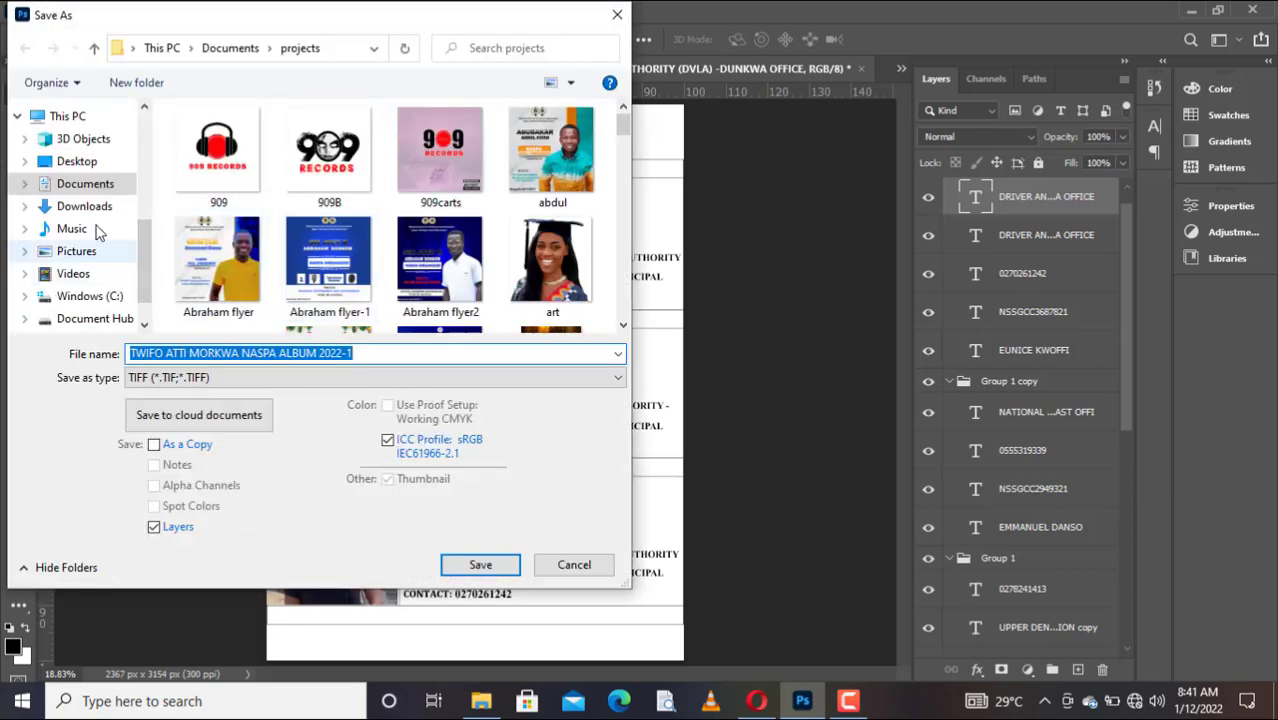
left_click(84, 186)
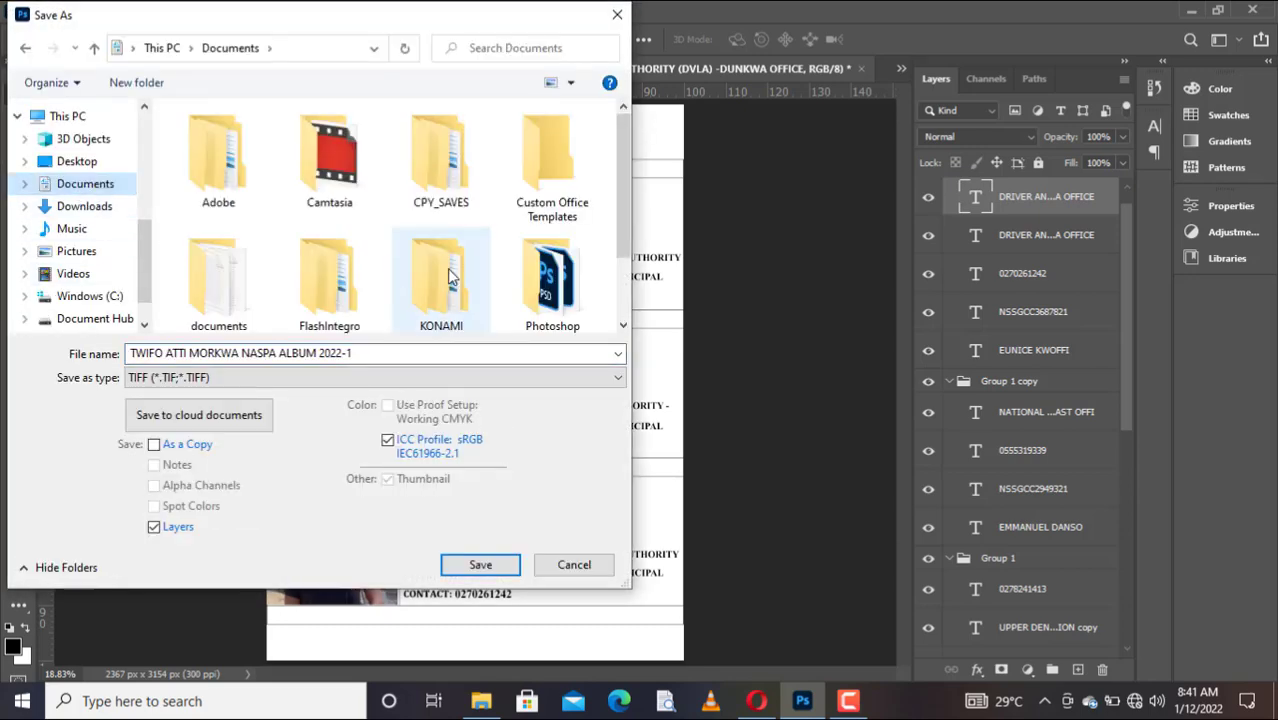
scroll(450, 277, "down", 1)
double_click(222, 275)
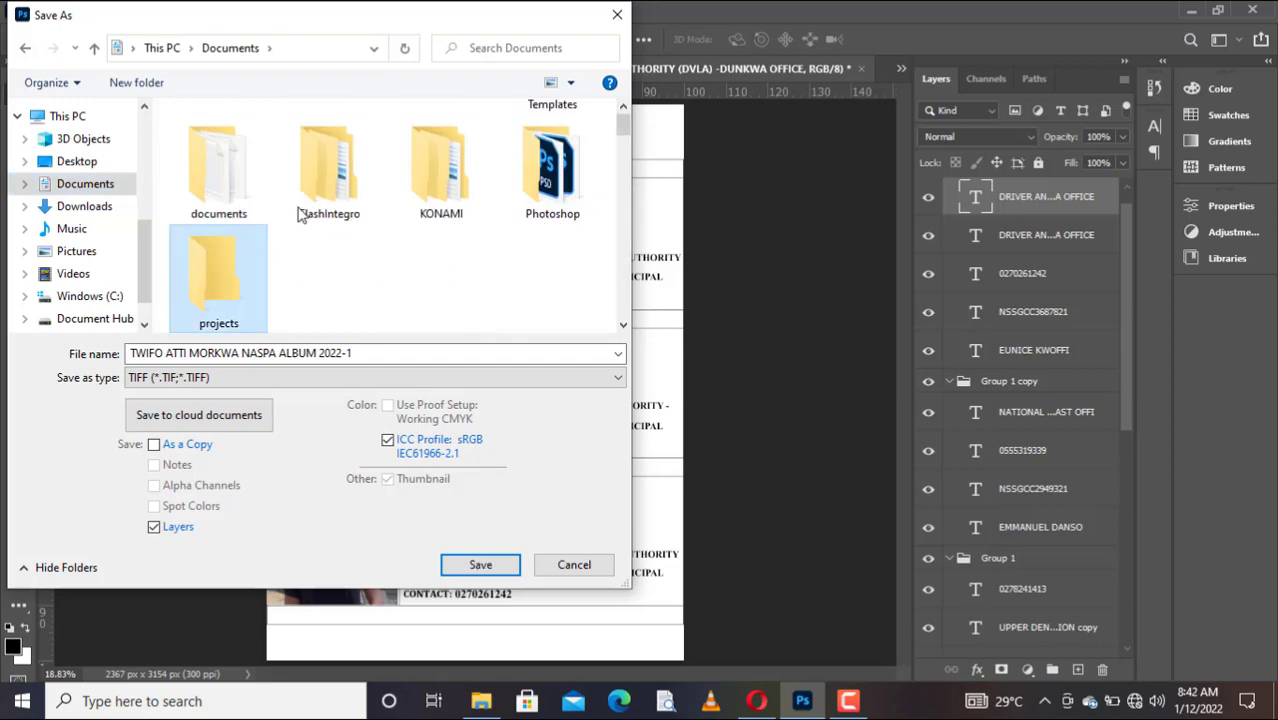
scroll(532, 278, "down", 10)
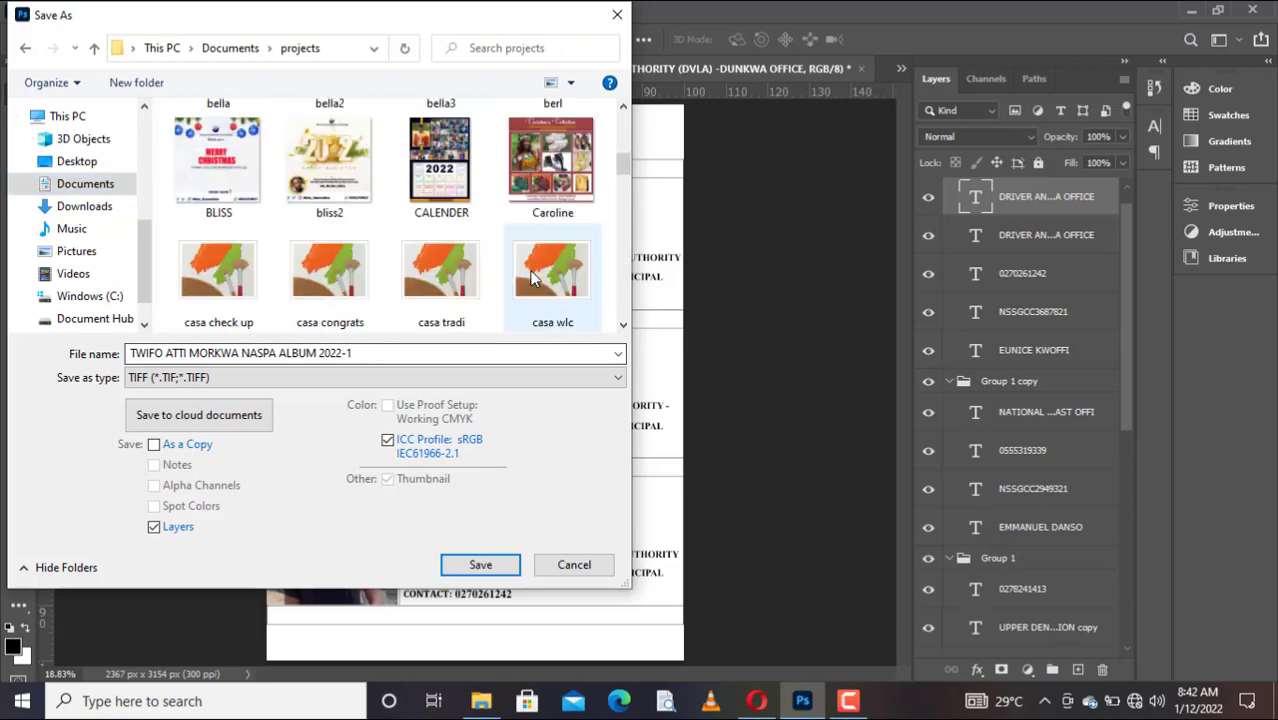
scroll(532, 278, "down", 10)
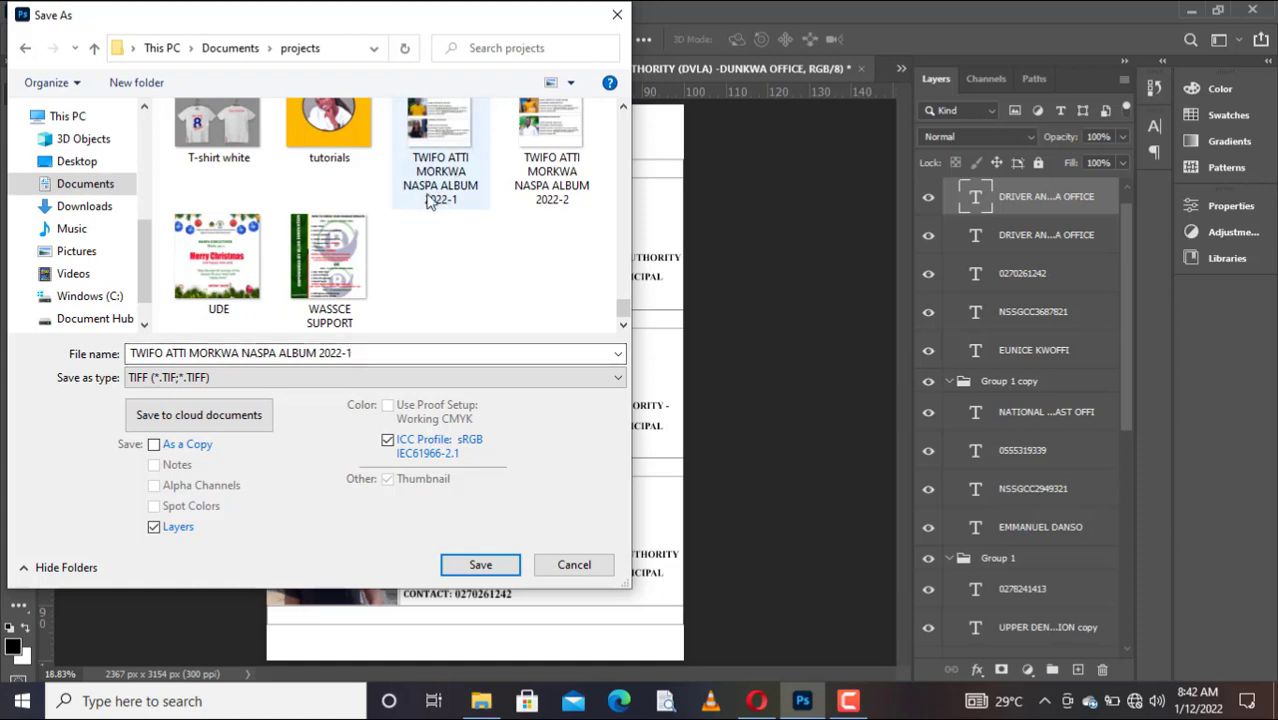
mouse_move(444, 200)
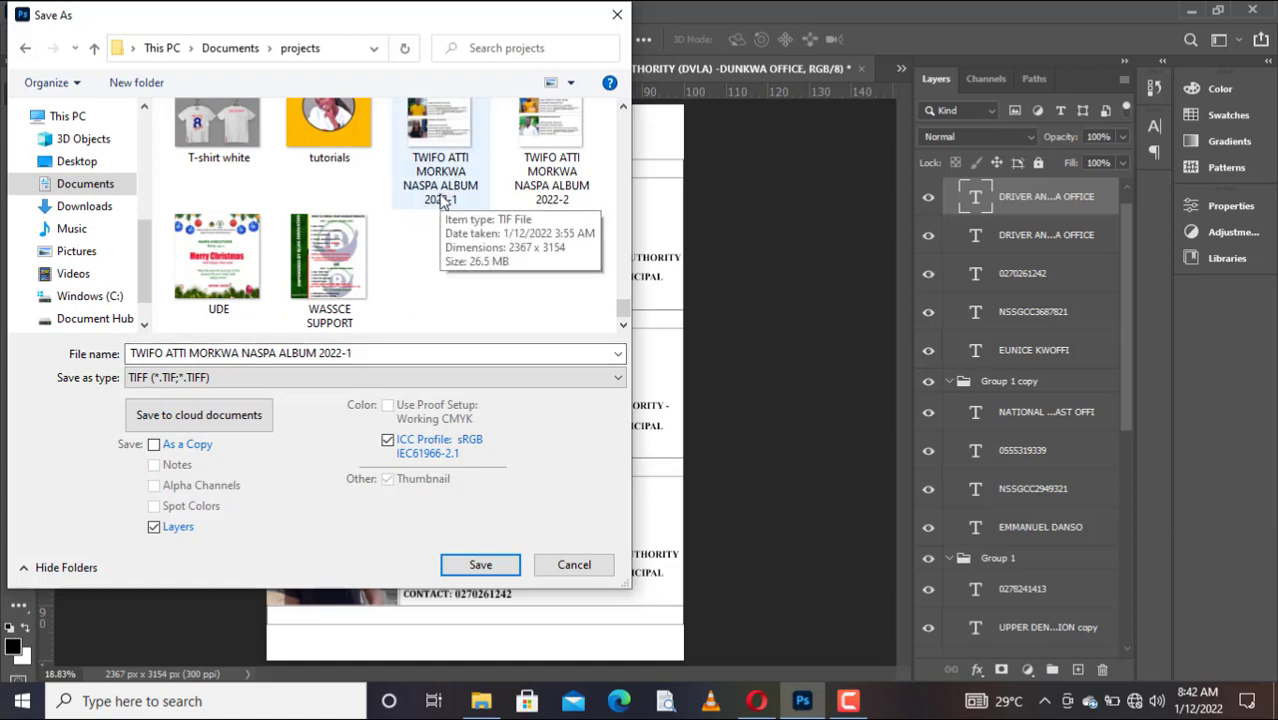
mouse_move(561, 202)
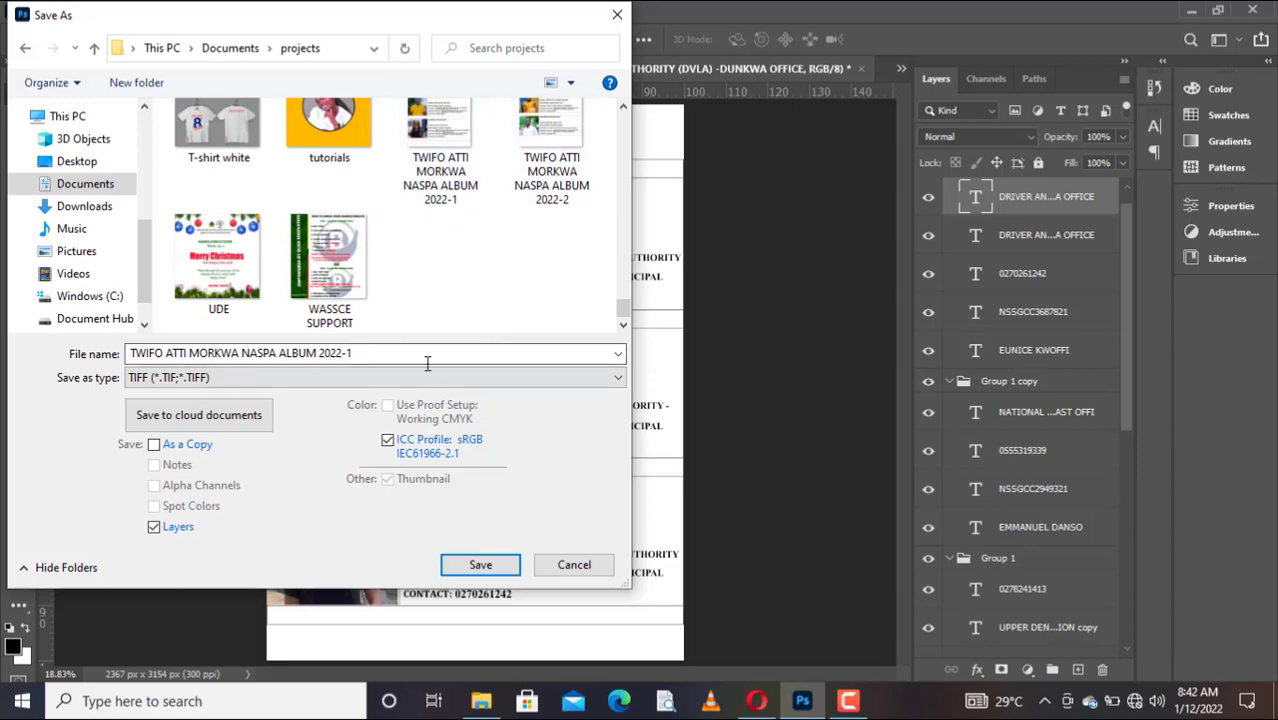
Review the save formats for ALBUM 2022-1 with TIFF kept, decline replacing the existing file and cancel the save
left_click(241, 380)
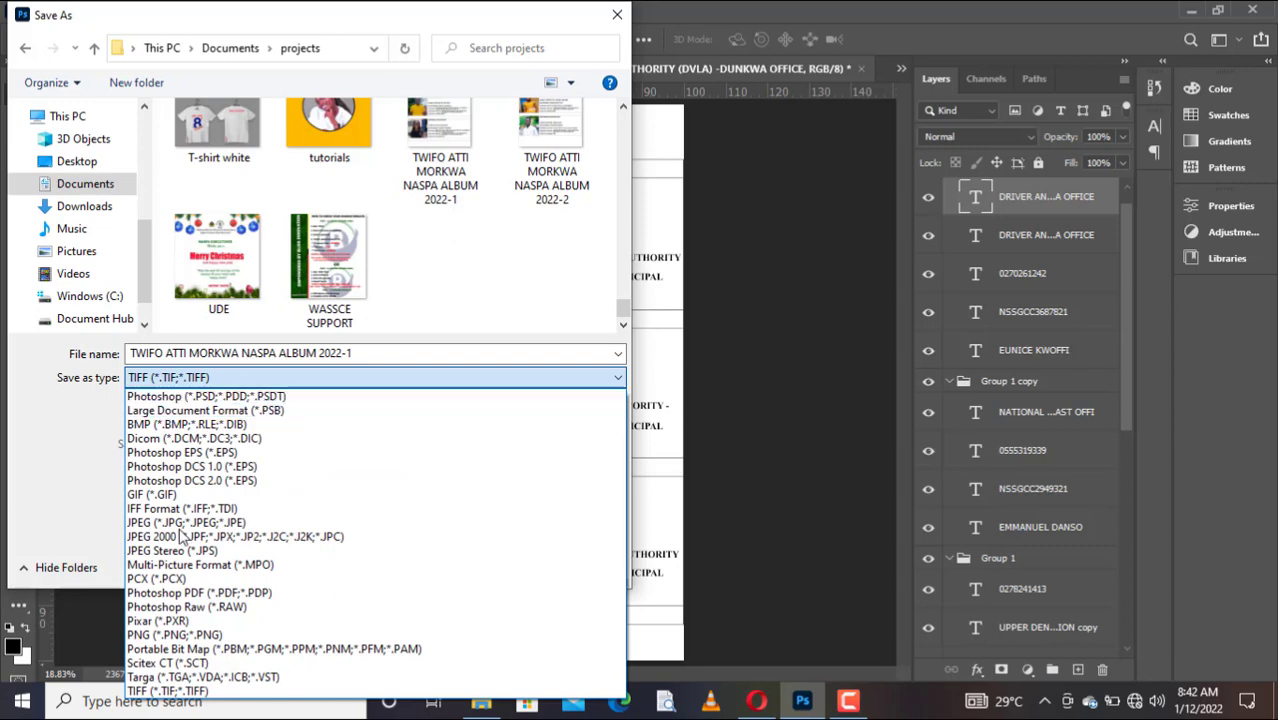
left_click(76, 550)
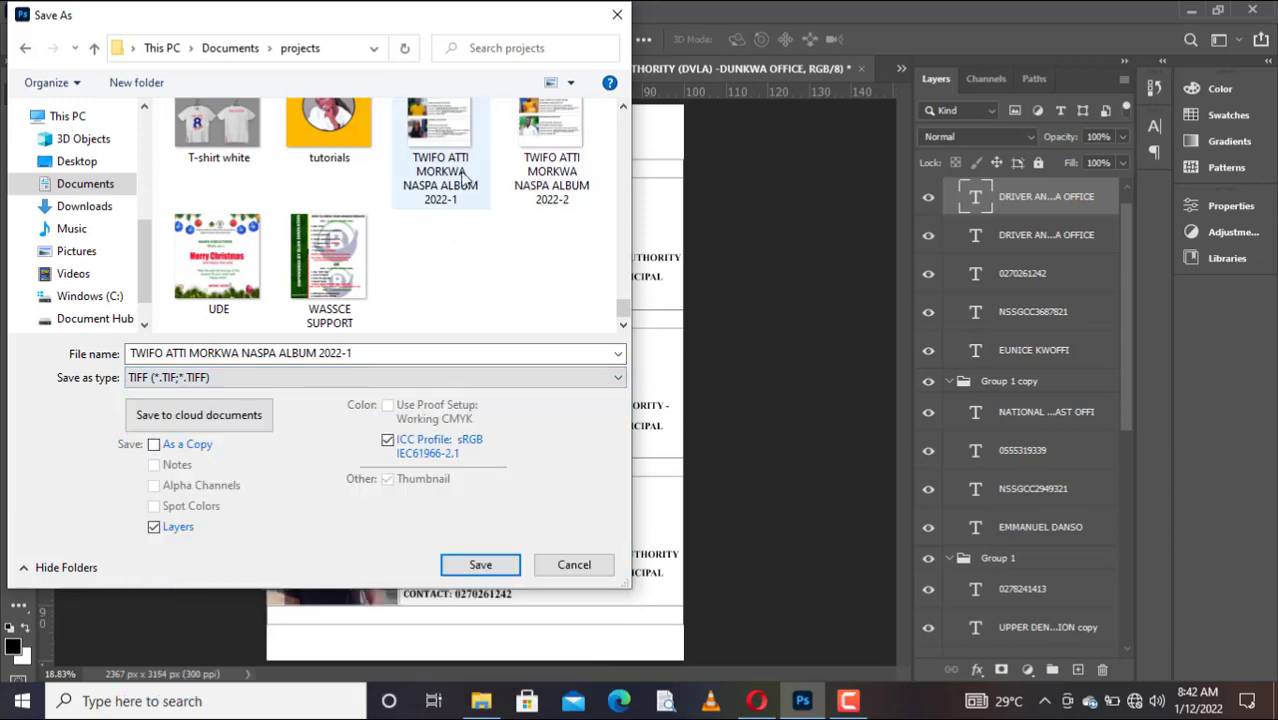
left_click(505, 564)
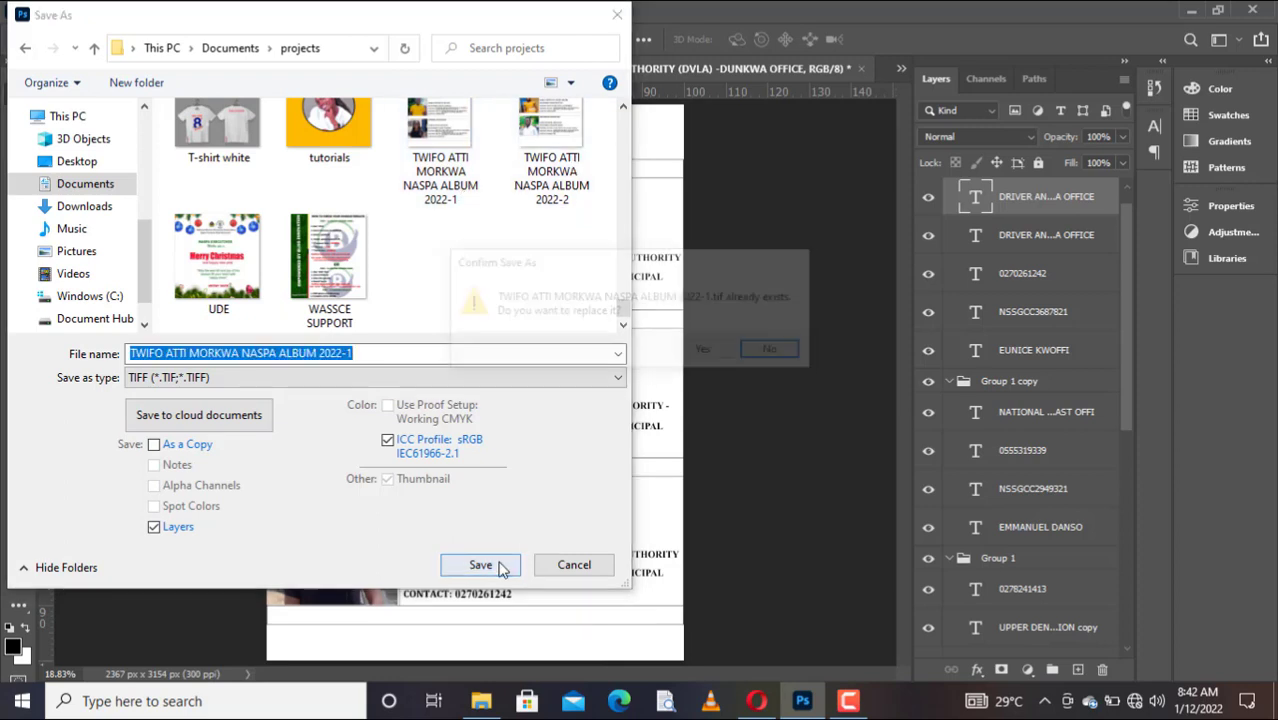
left_click(770, 350)
left_click(568, 570)
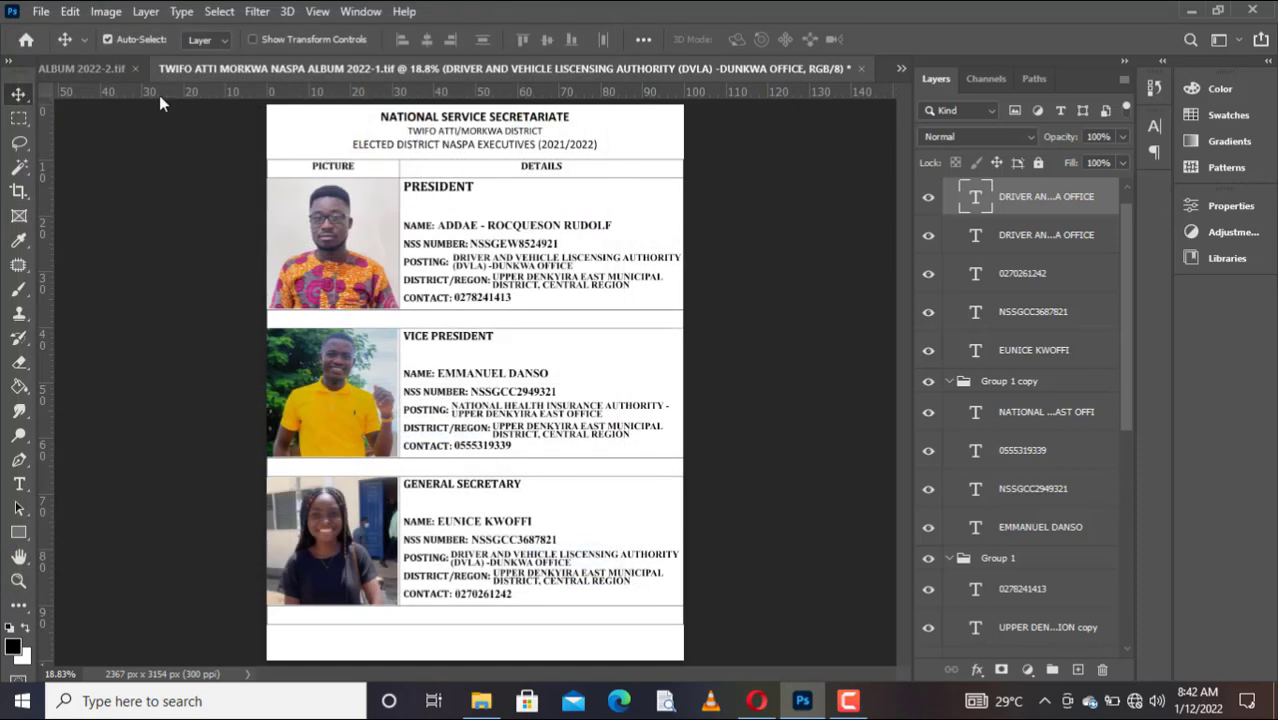
Check the projects folder and TIFF format in Save As for ALBUM 2022-2, and cancel without saving
left_click(115, 69)
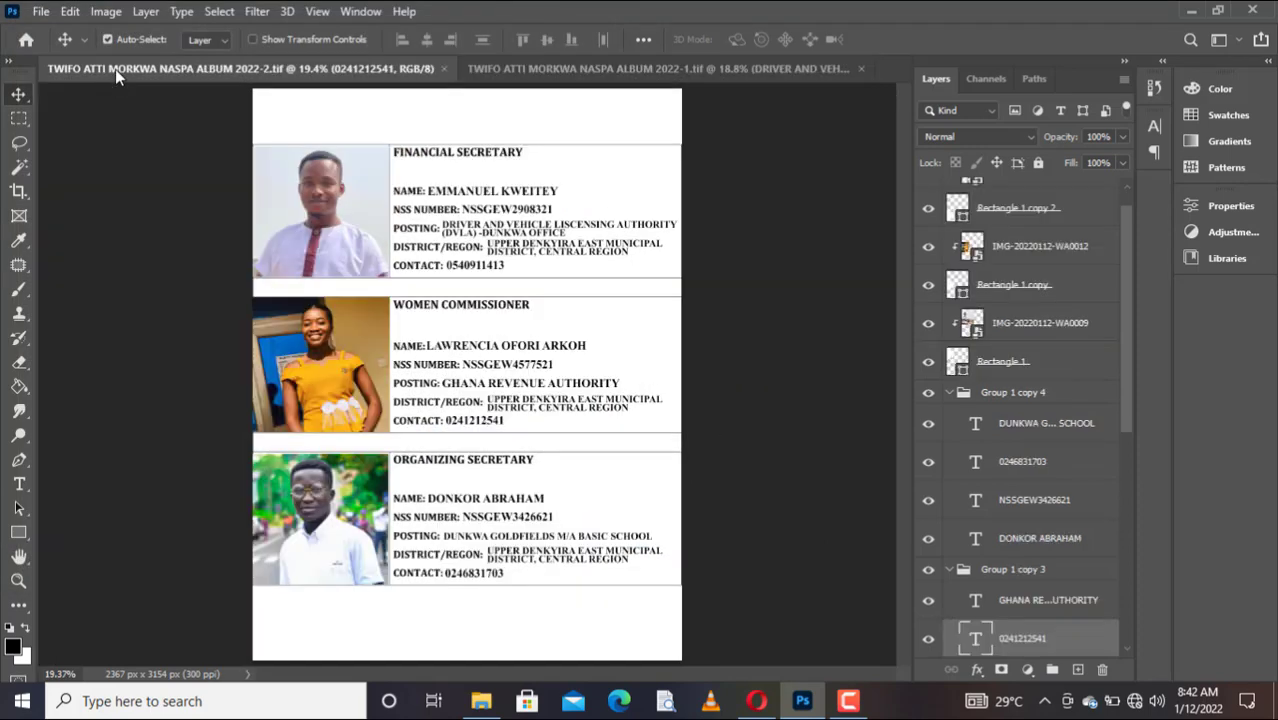
key("ctrl")
key("ctrl+shift+s")
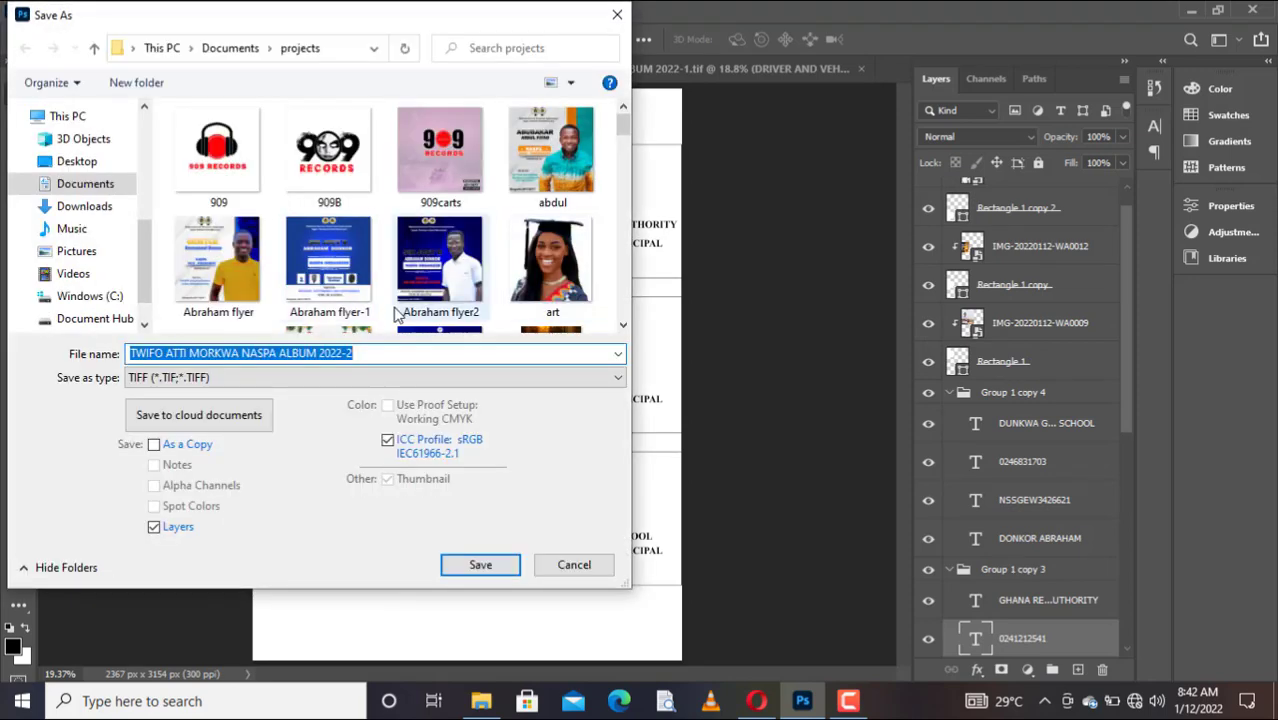
scroll(466, 262, "down", 3)
scroll(466, 259, "down", 15)
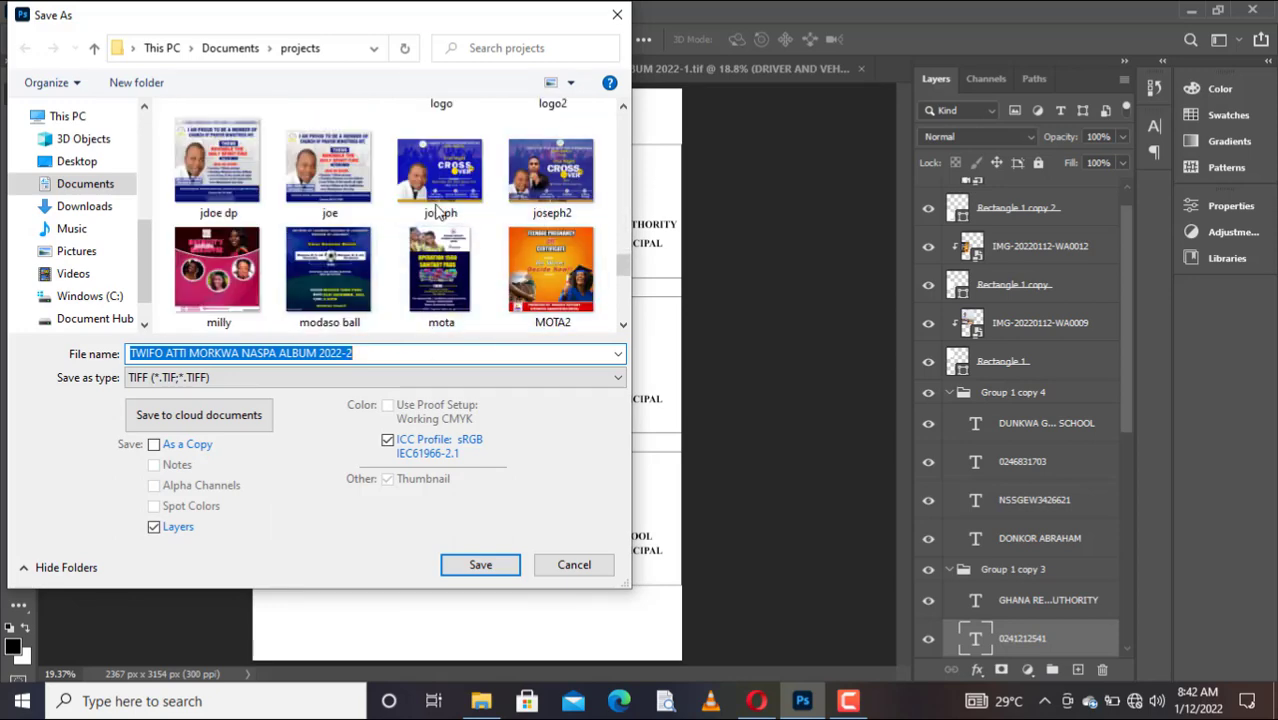
left_click(257, 380)
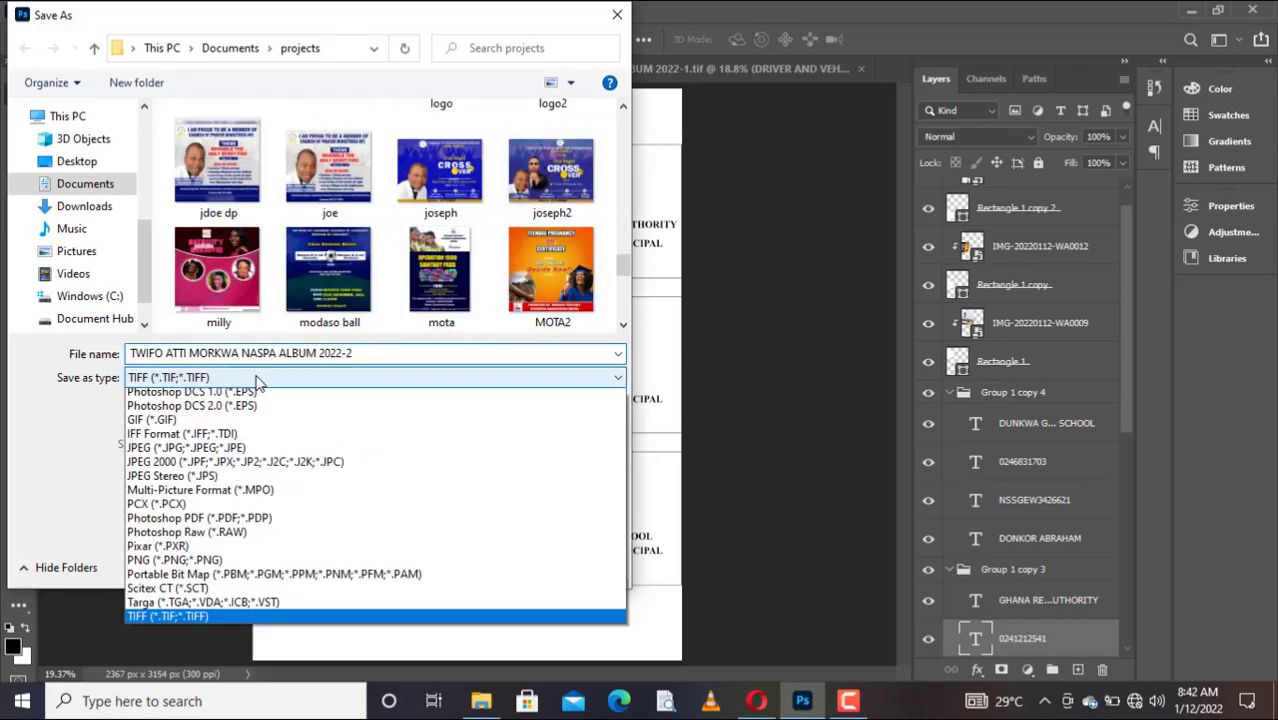
left_click(257, 380)
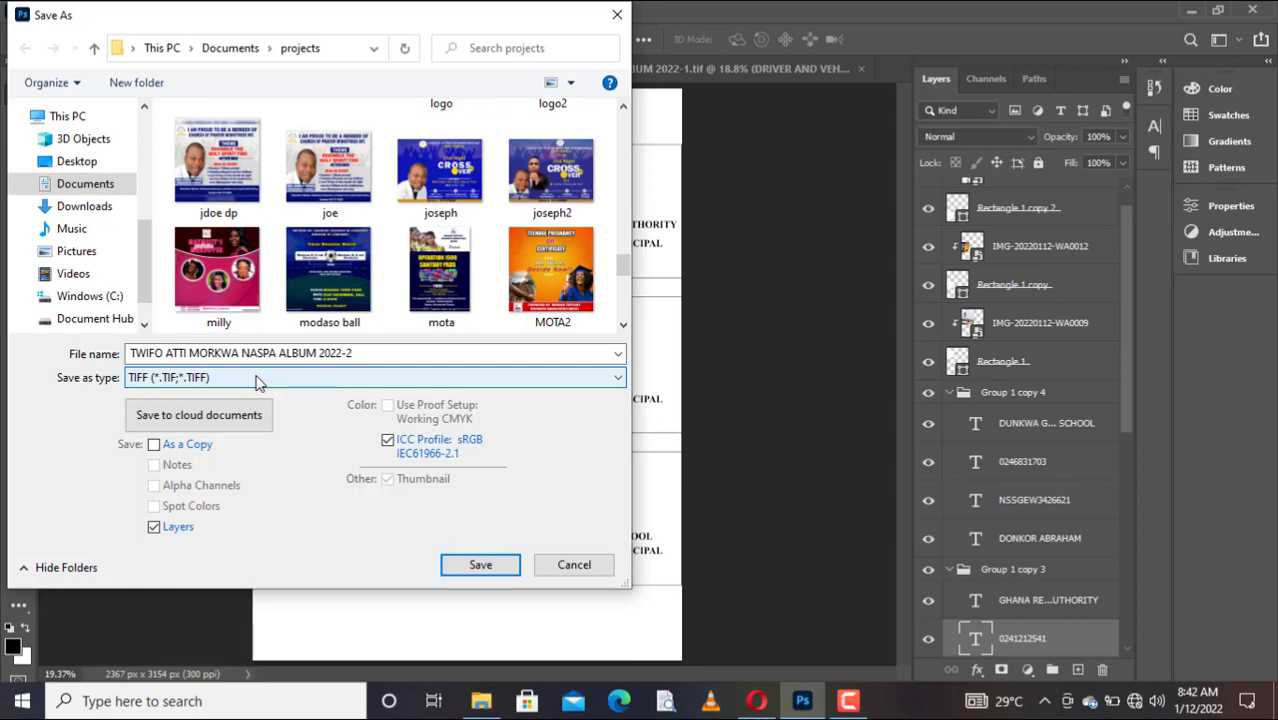
left_click(300, 377)
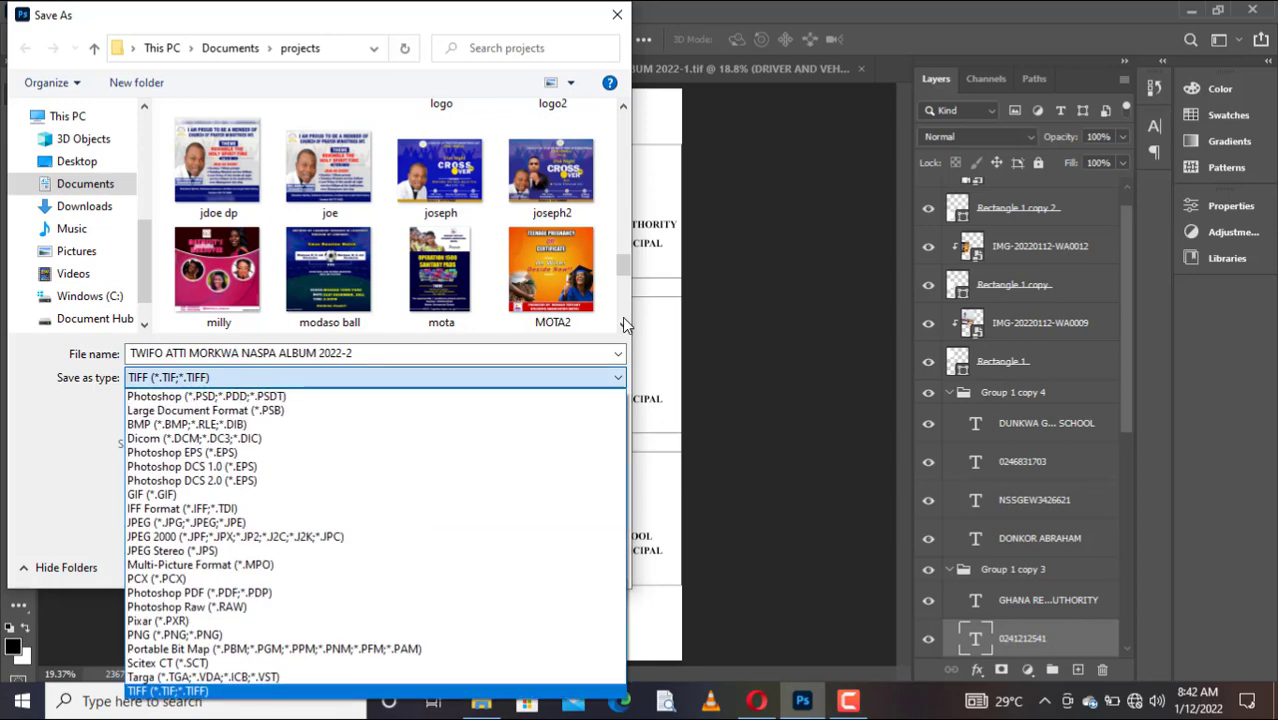
left_click(622, 317)
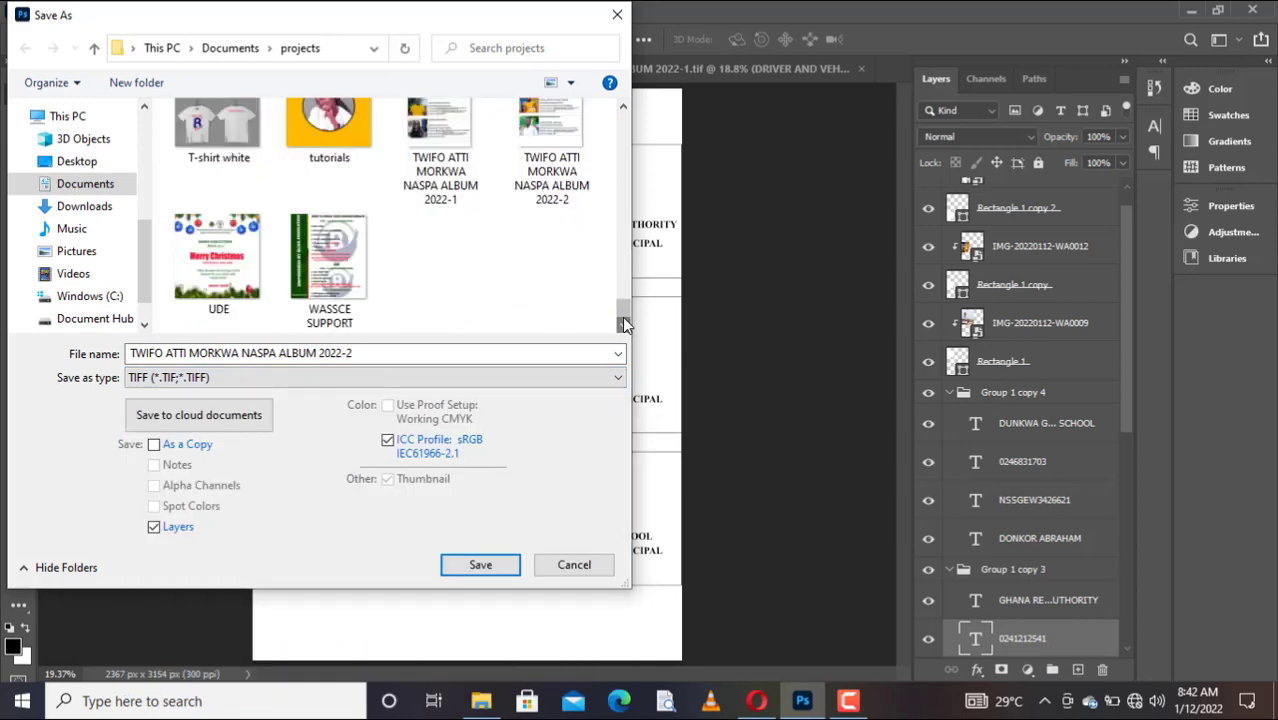
left_click(228, 382)
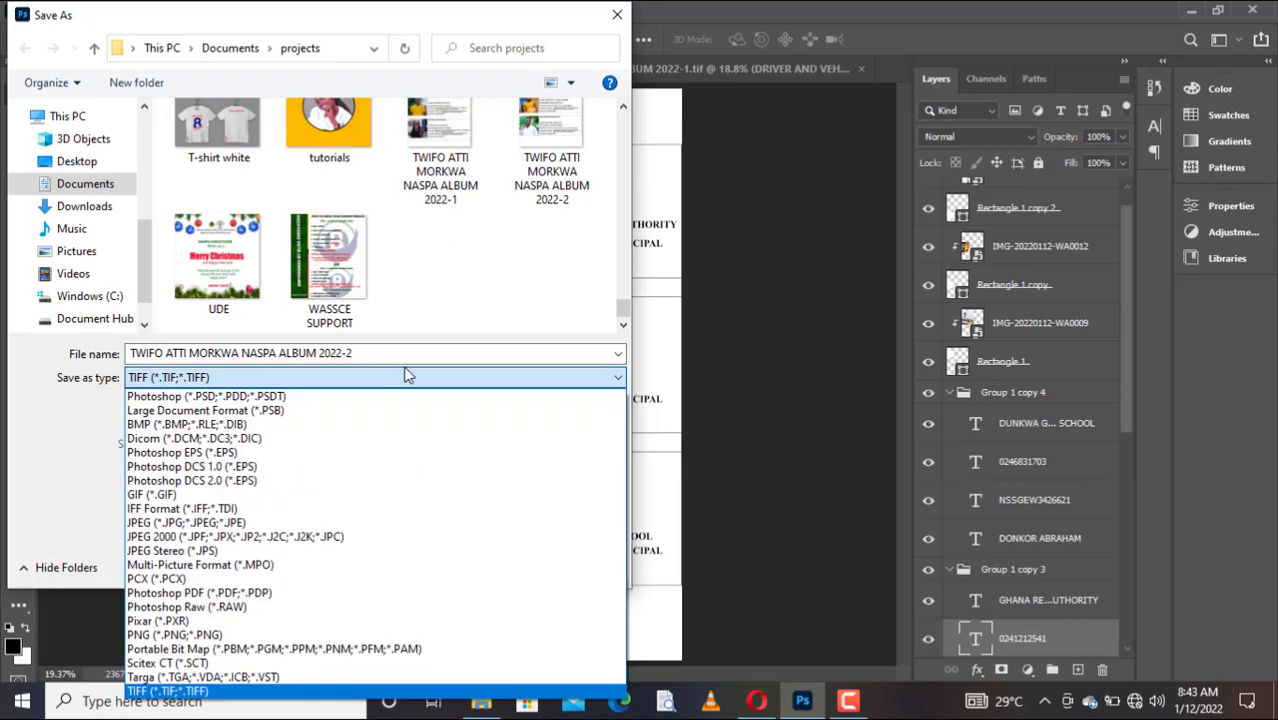
left_click(63, 434)
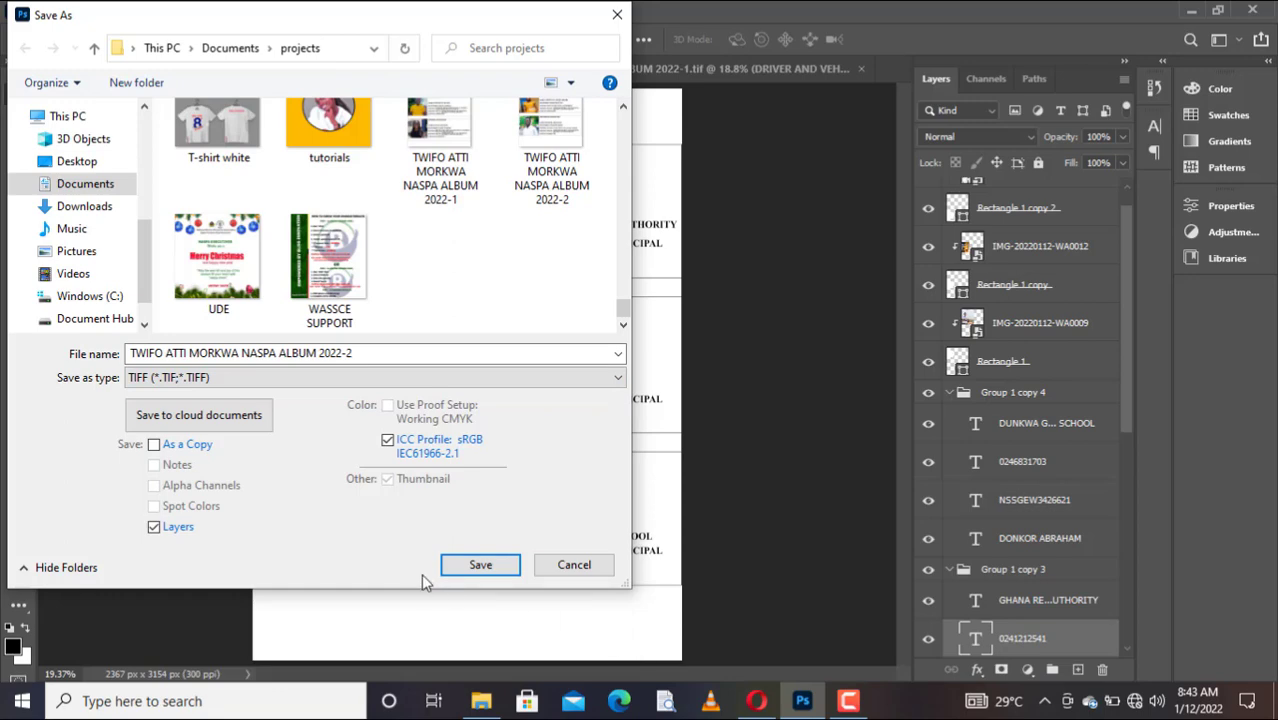
left_click(574, 565)
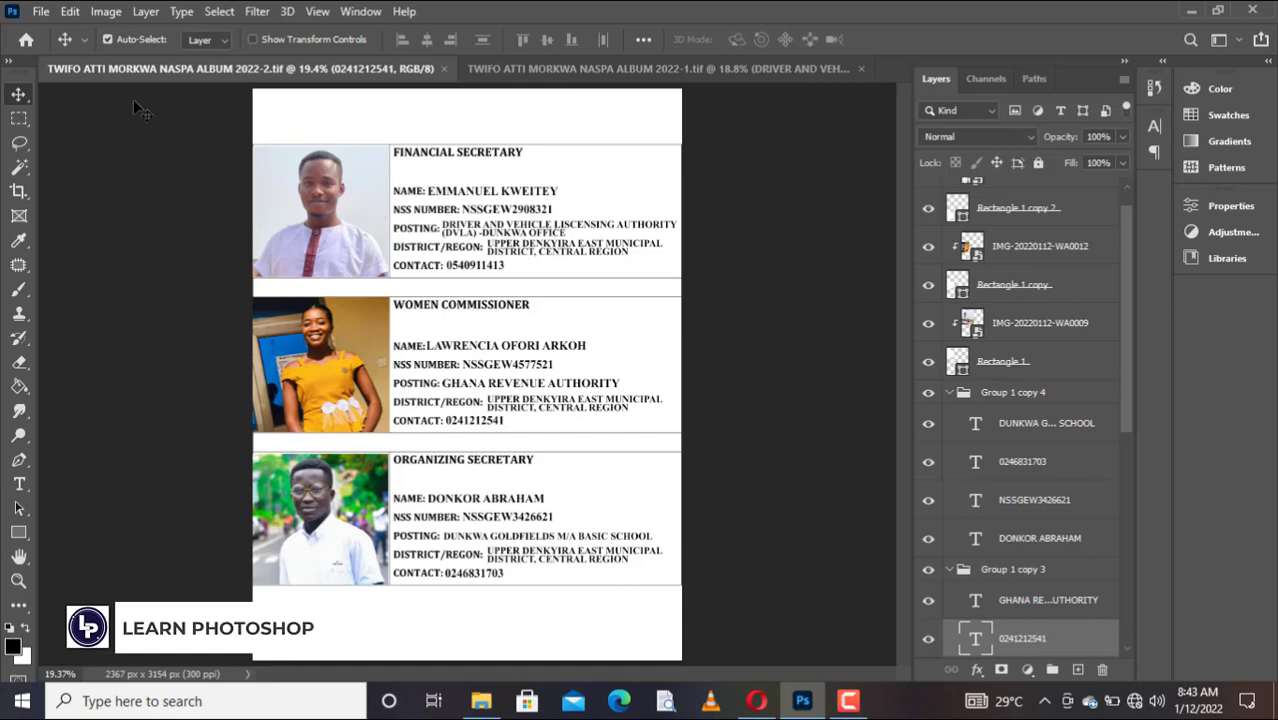
Start an automated PDF Presentation and add TWIFO ATTI MORKWA NASPA ALBUM 2022-1 from the projects folder as a source file
left_click(41, 12)
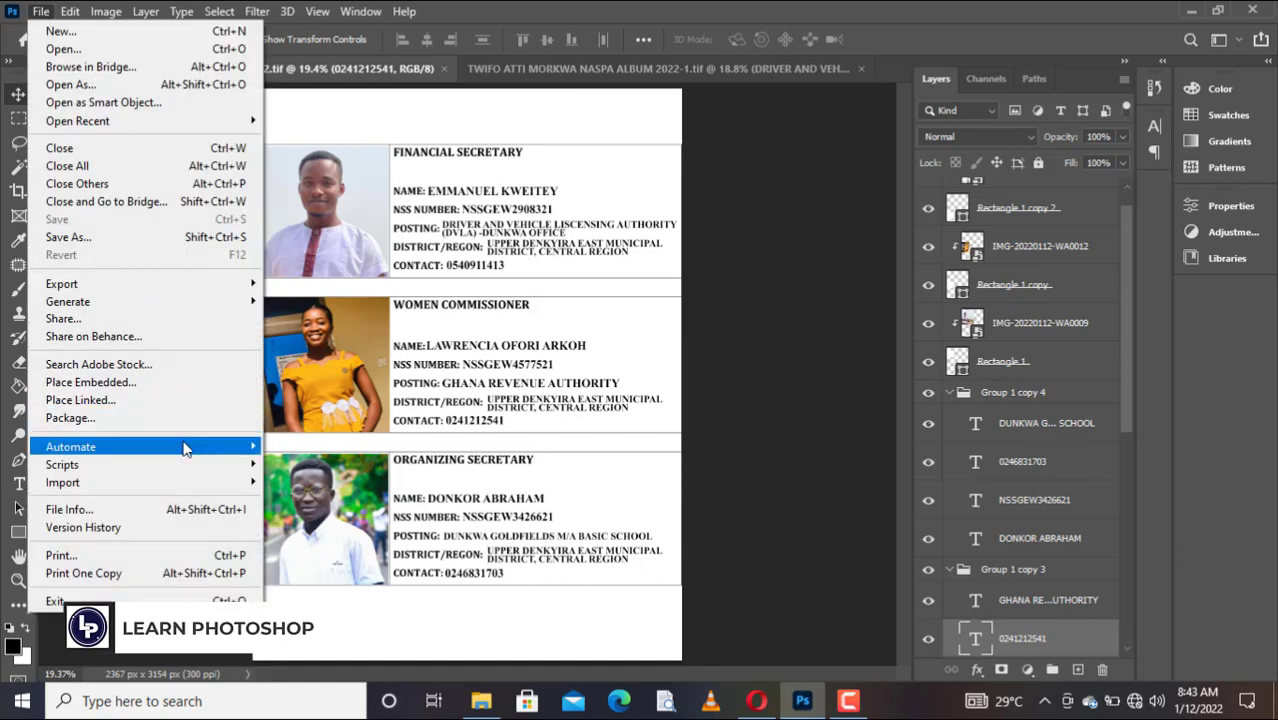
mouse_move(190, 455)
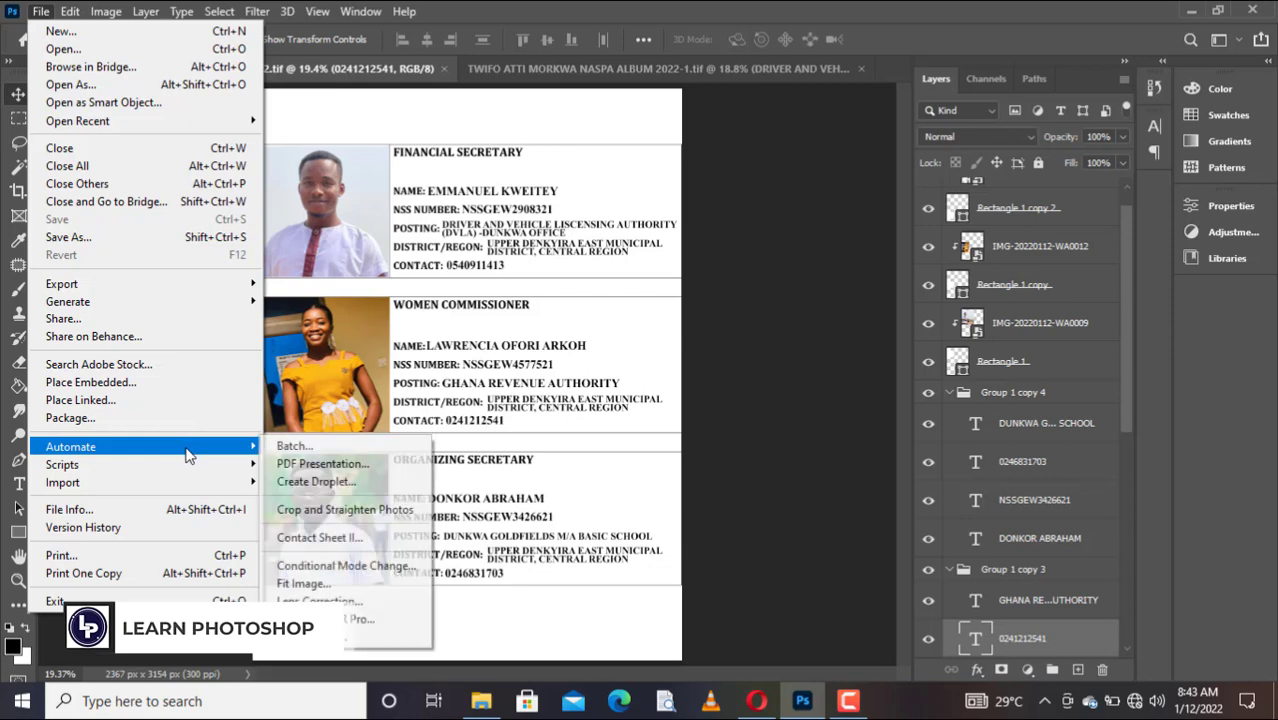
left_click(310, 465)
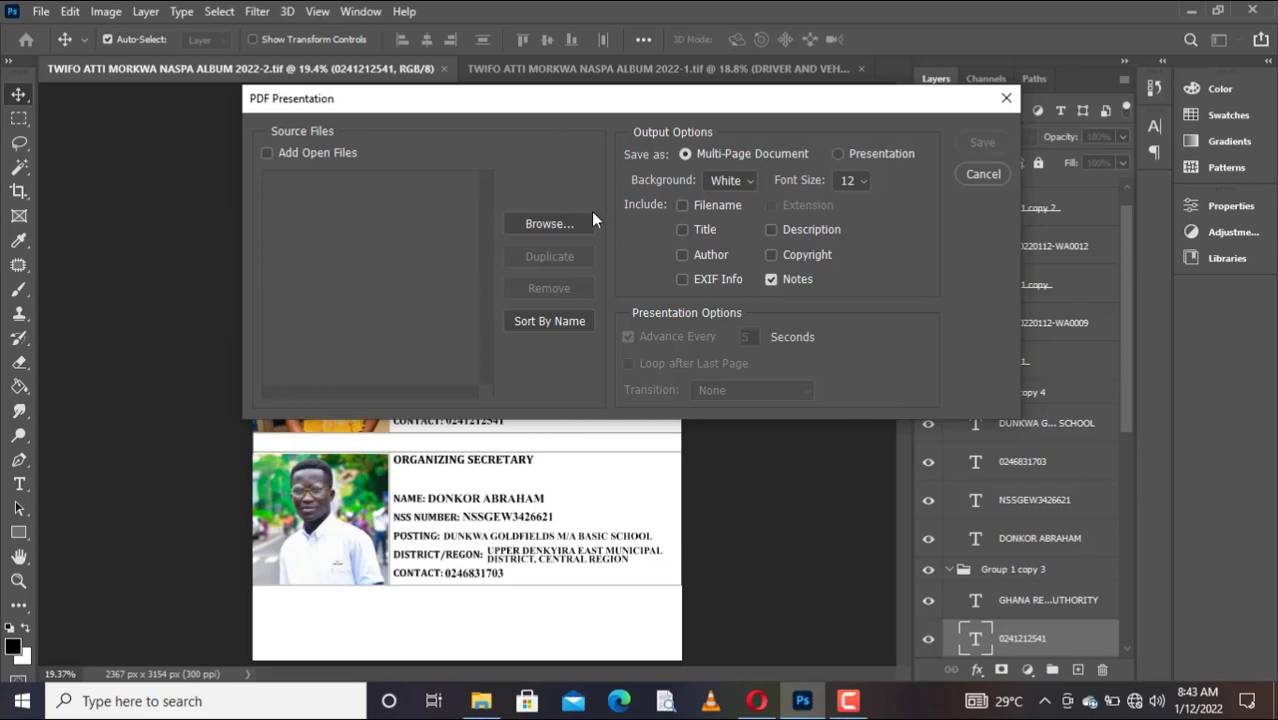
left_click(547, 224)
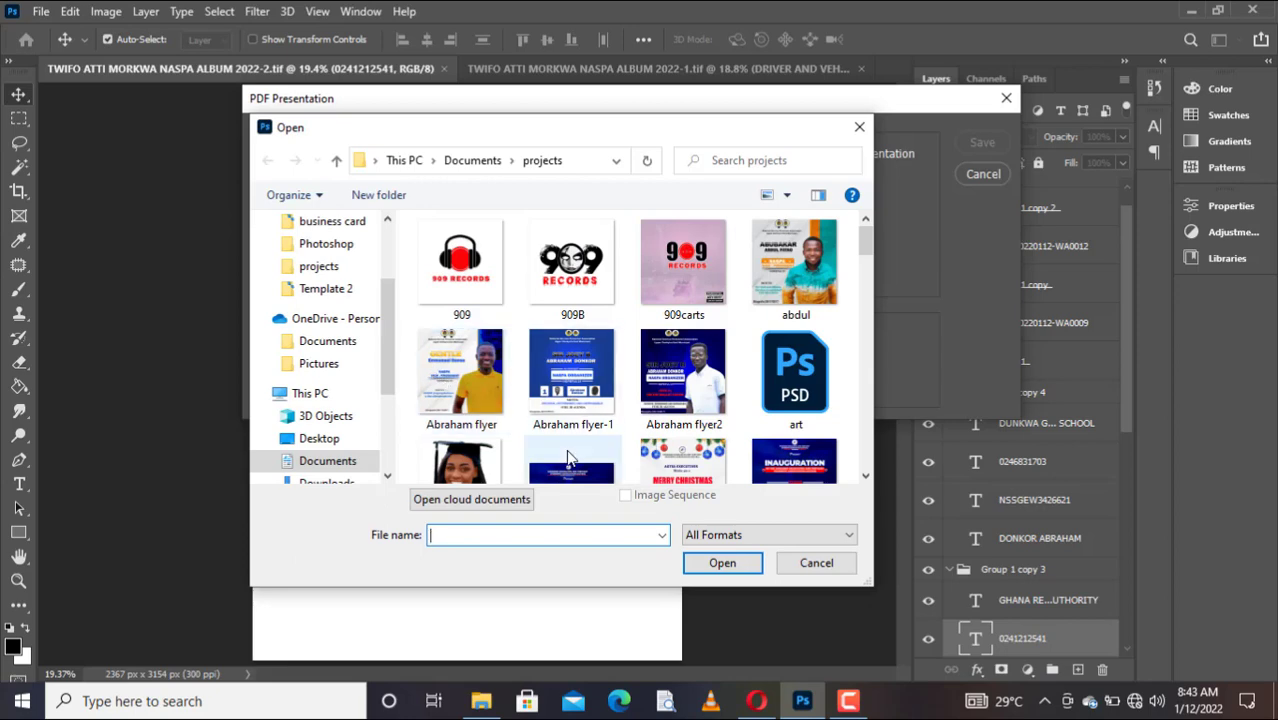
scroll(566, 449, "down", 2)
scroll(566, 449, "down", 8)
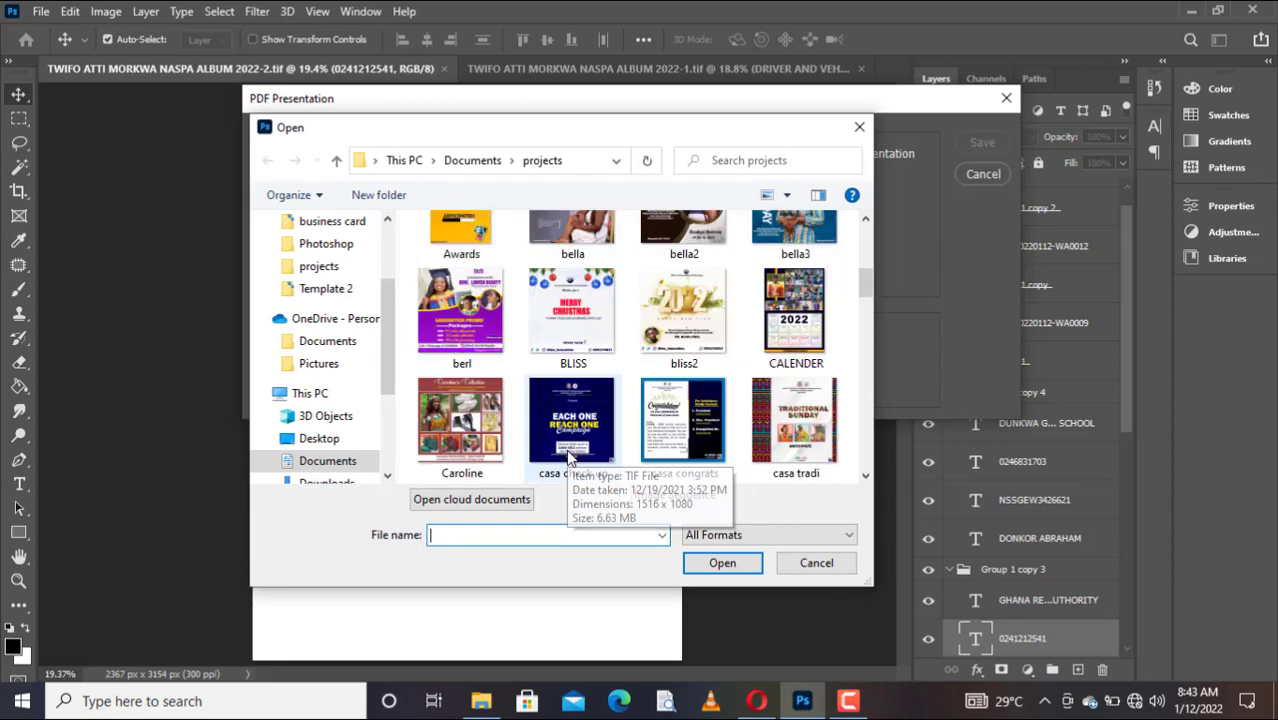
scroll(568, 455, "down", 10)
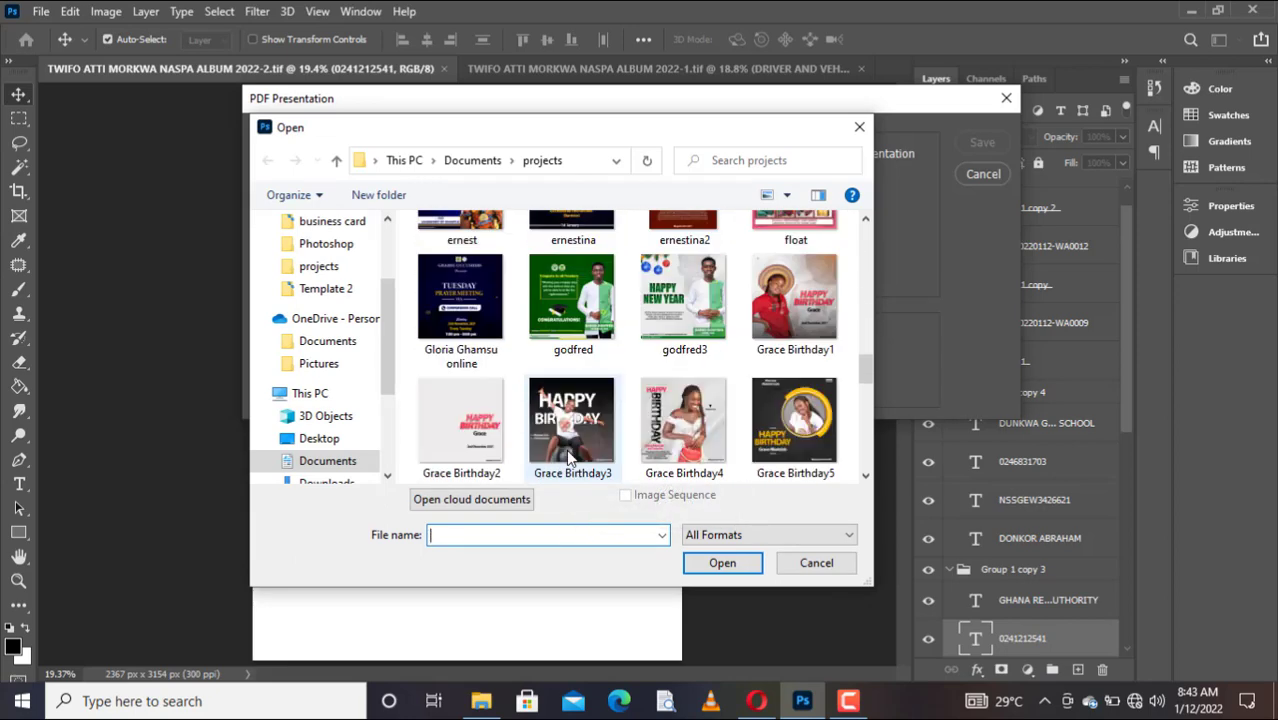
scroll(566, 449, "down", 5)
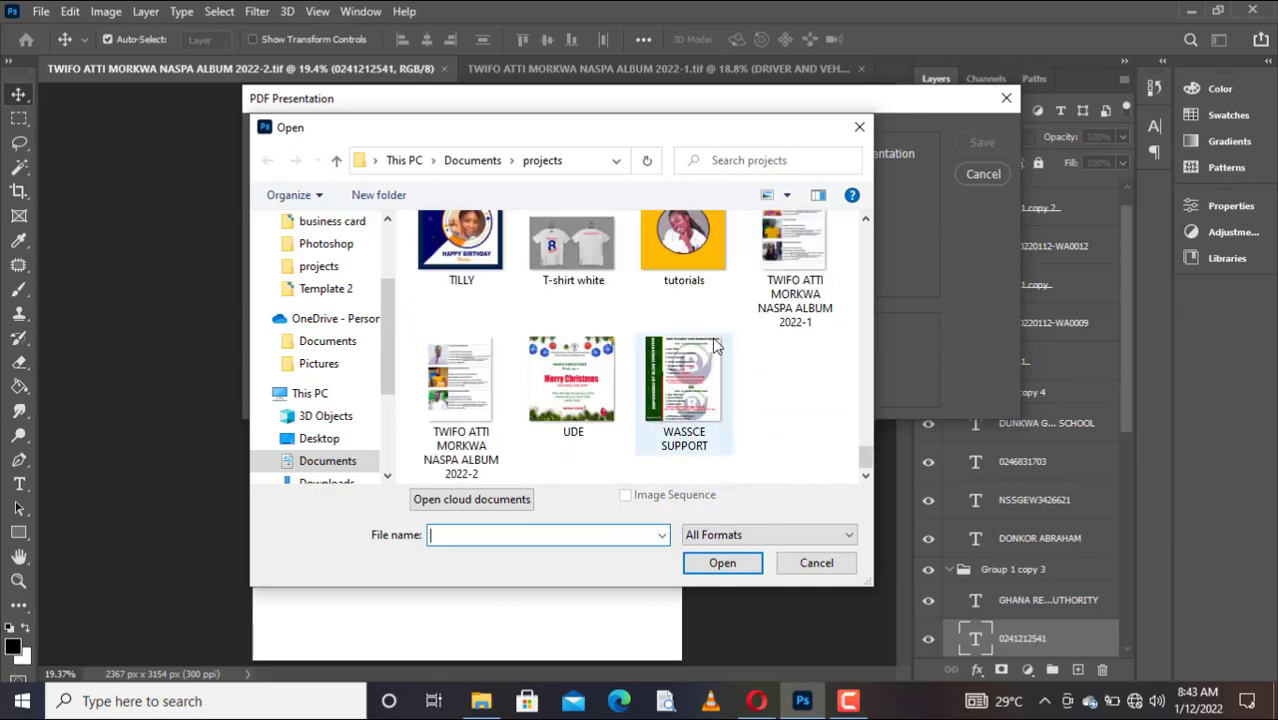
left_click(803, 318)
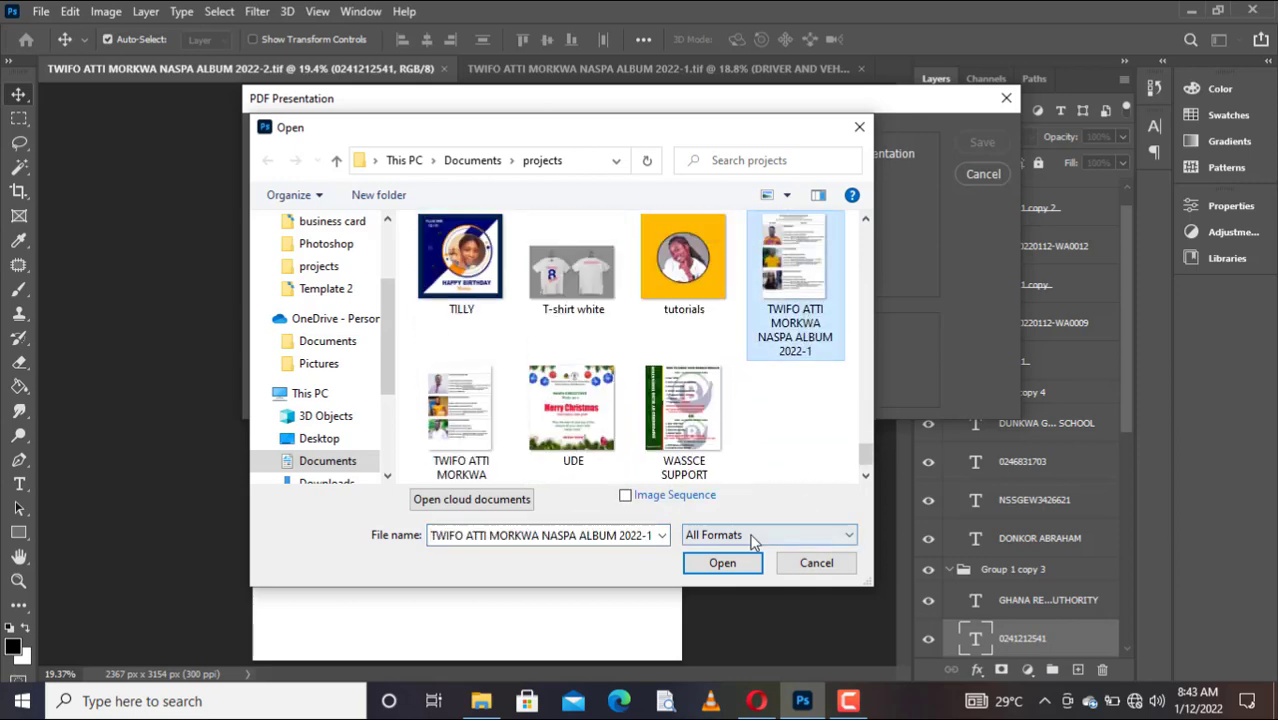
left_click(723, 562)
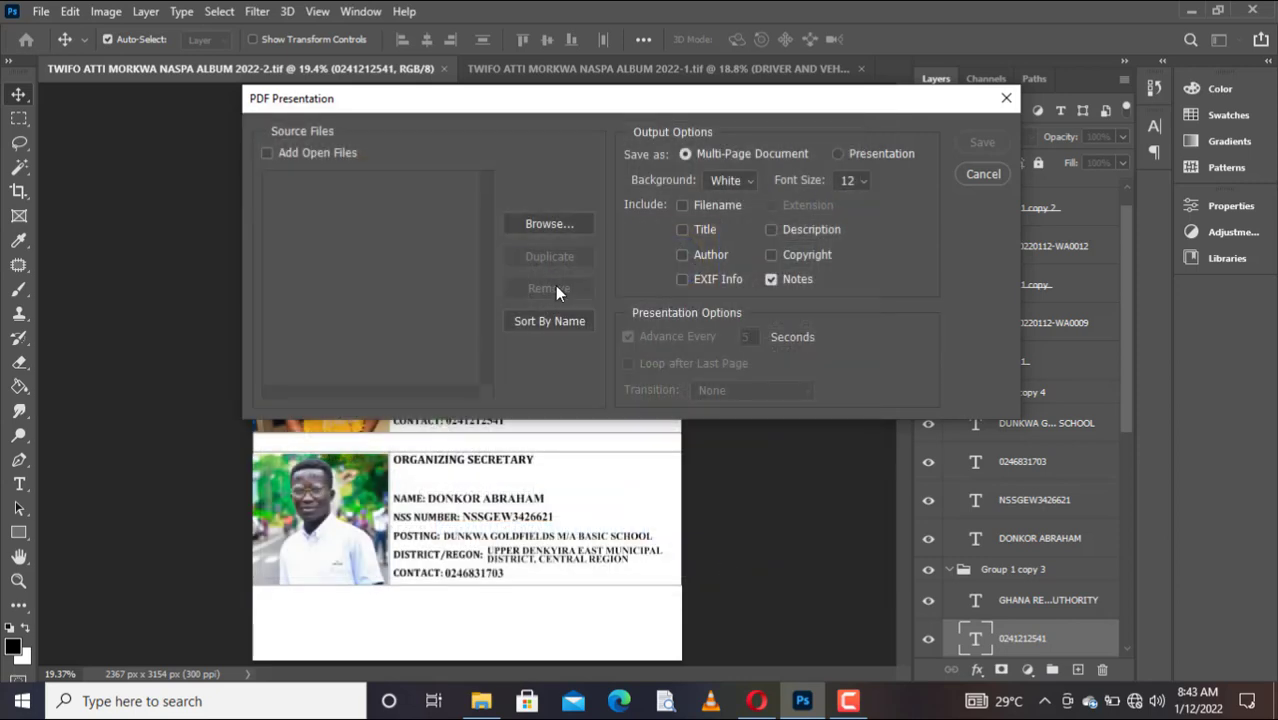
Add TWIFO ATTI MORKWA NASPA ALBUM 2022-2 from the projects folder as the second source file
left_click(545, 226)
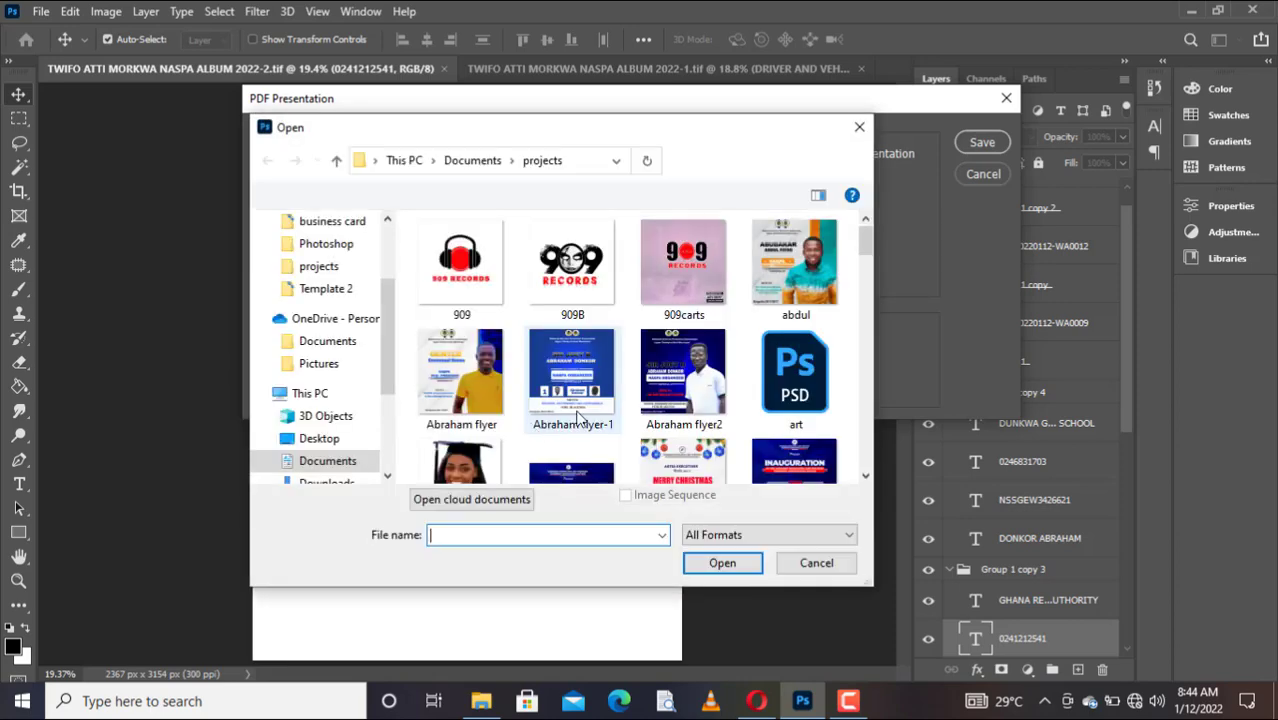
scroll(760, 375, "down", 1)
scroll(760, 375, "down", 15)
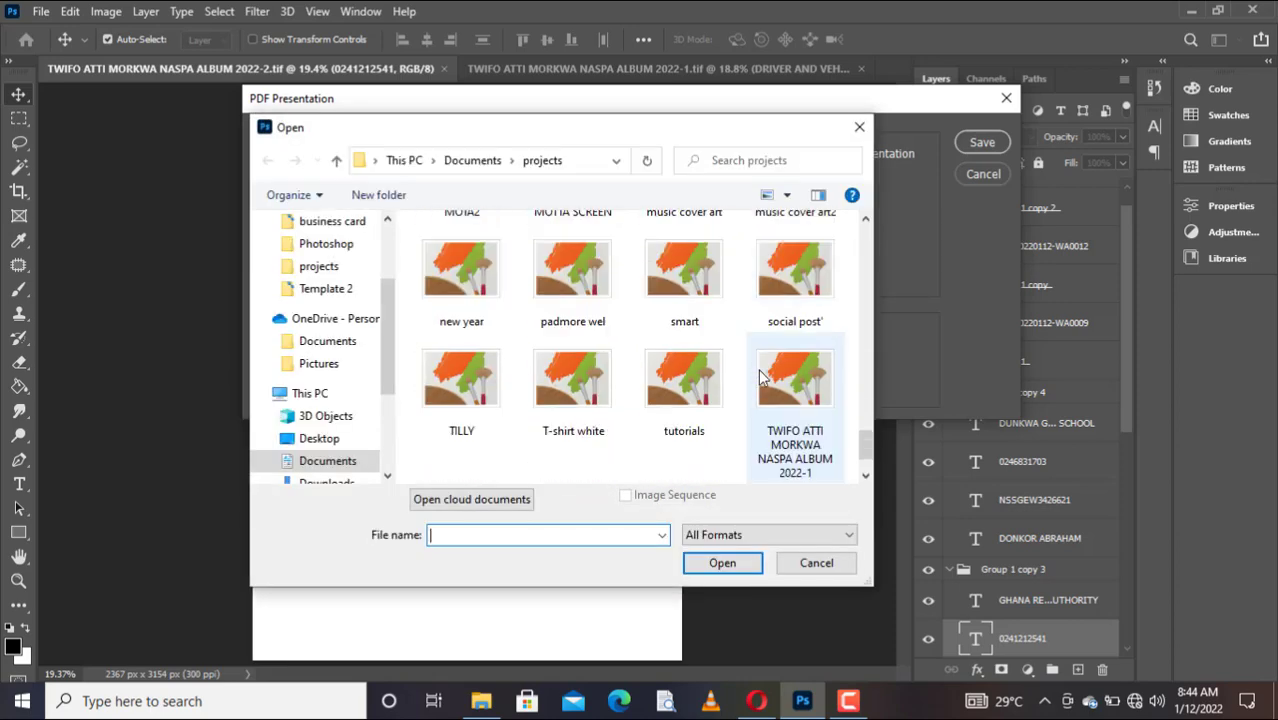
left_click(460, 400)
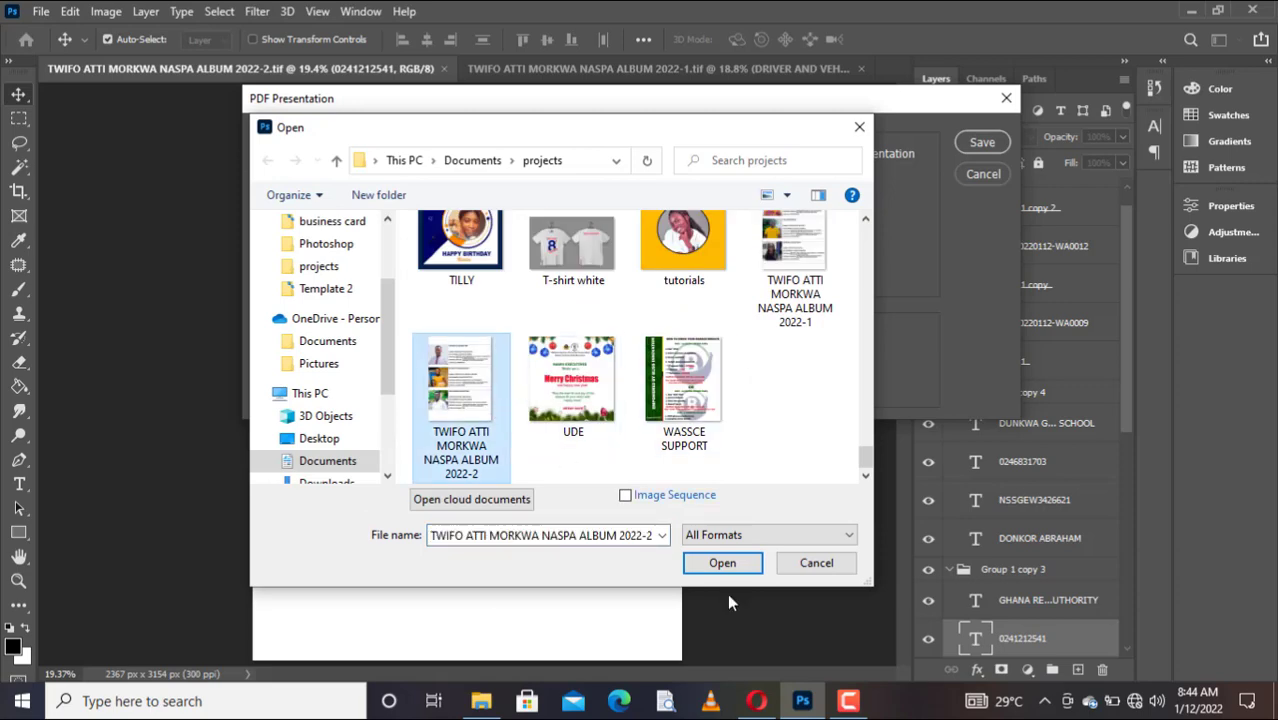
left_click(704, 569)
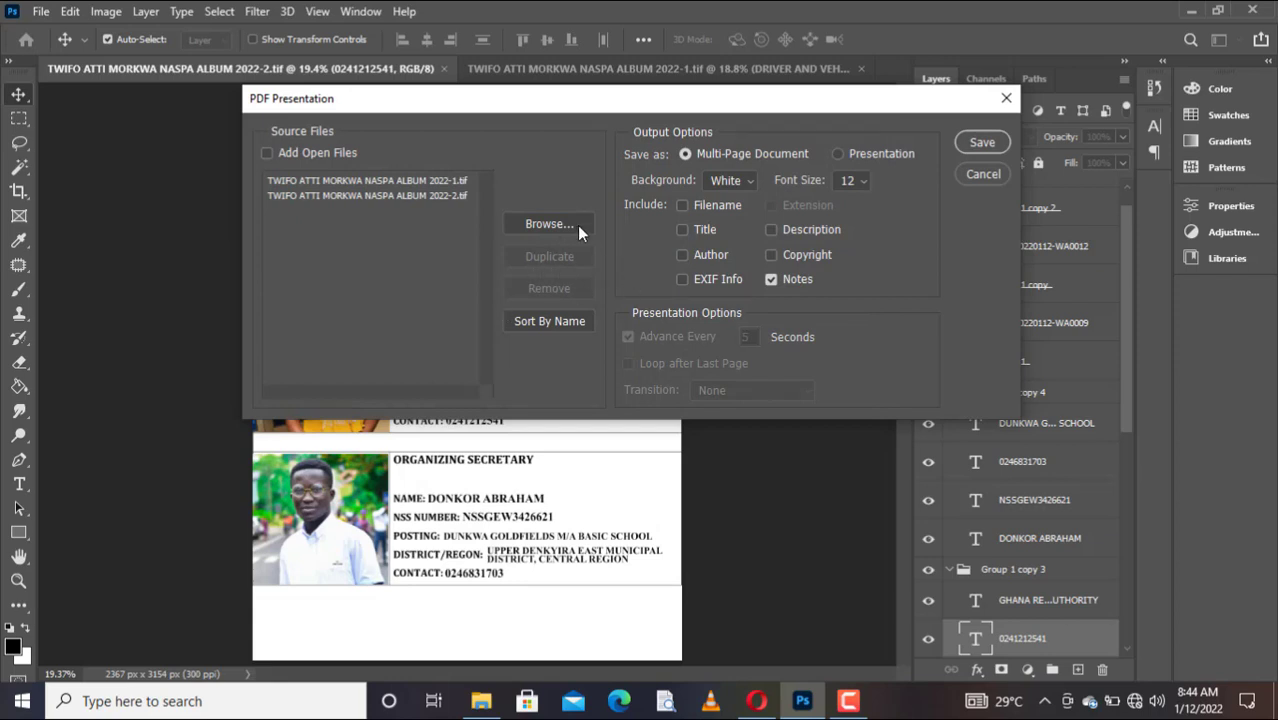
Try the Filename and Description include options for the PDF output
left_click(681, 206)
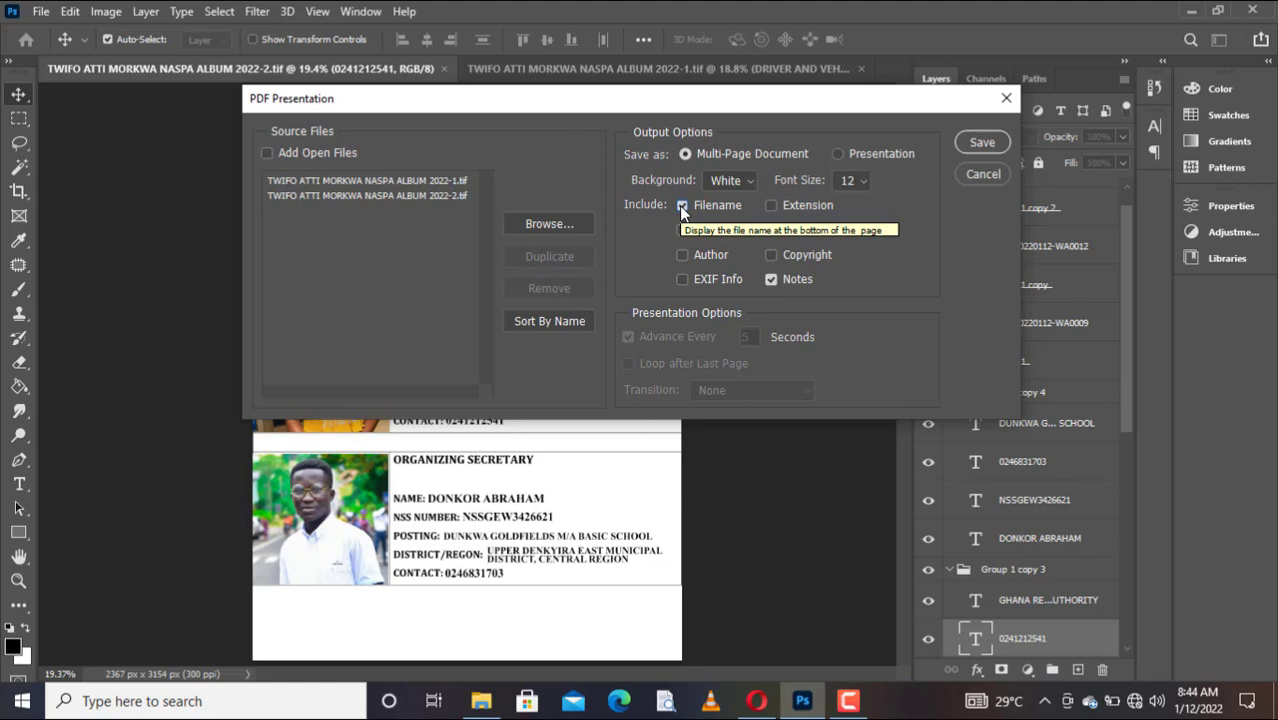
left_click(681, 206)
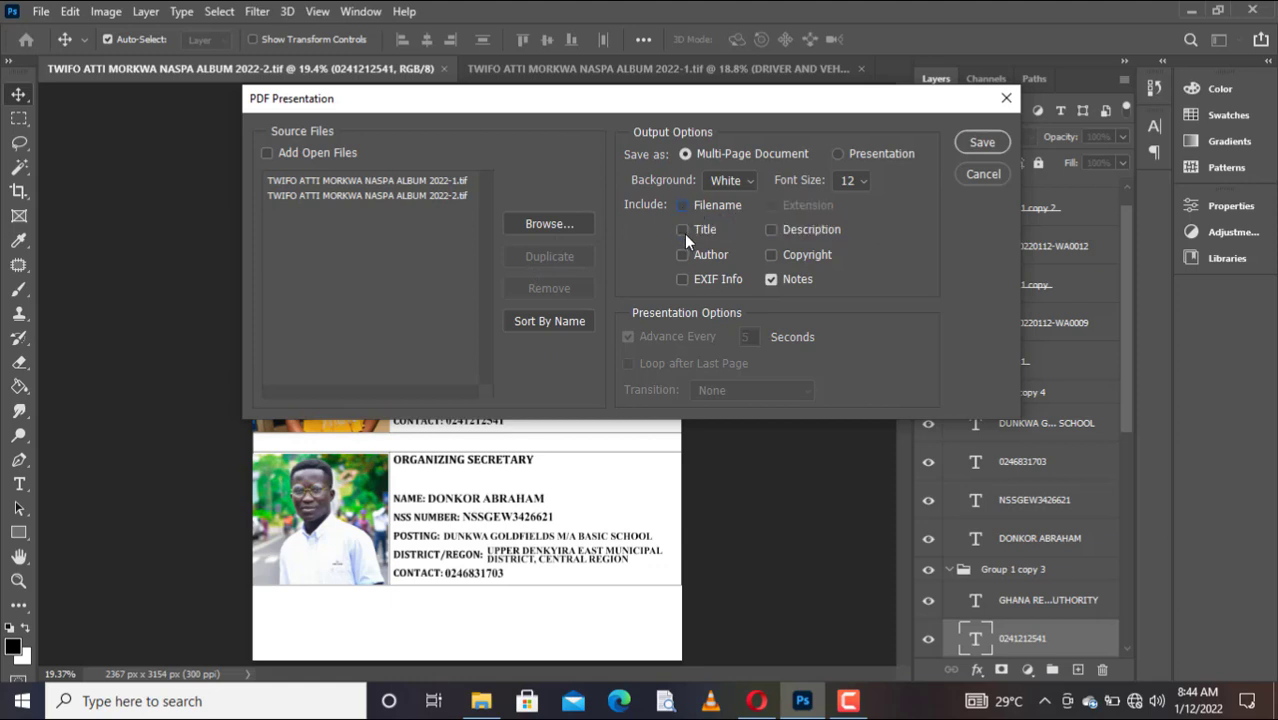
left_click(770, 230)
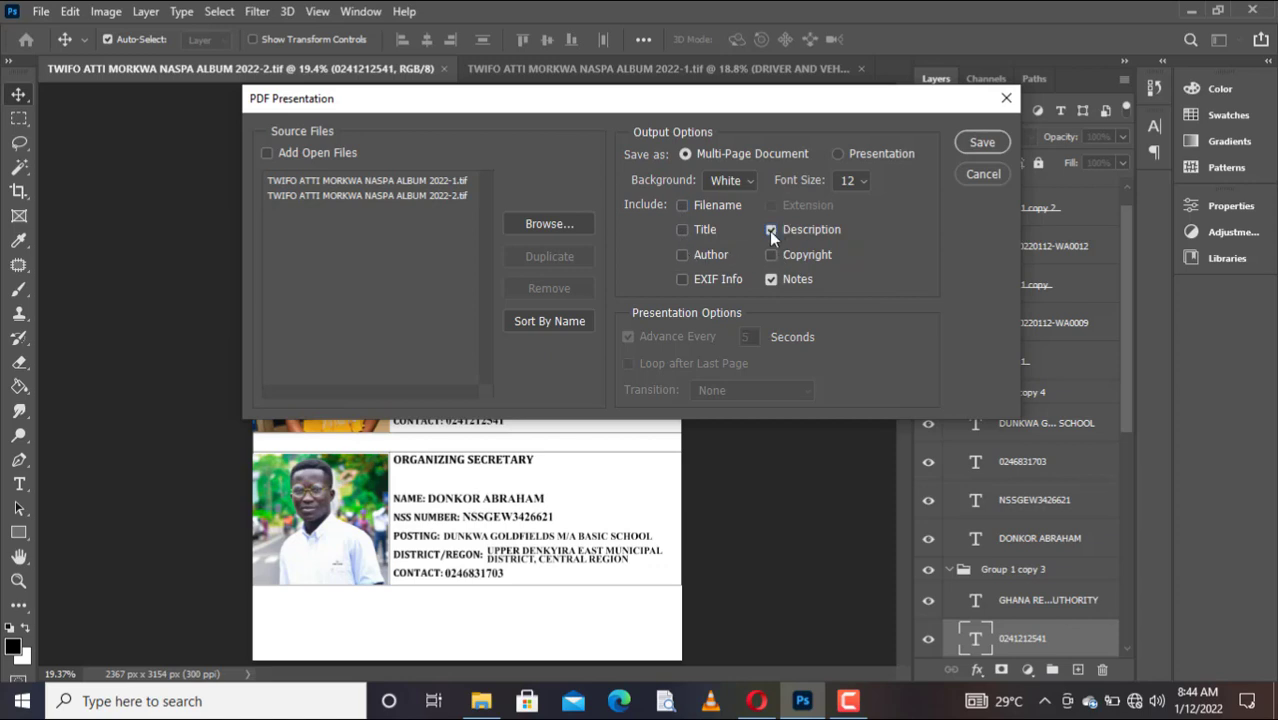
left_click(680, 207)
left_click(680, 207)
Save the presentation to the Desktop as a Multi-Page Document PDF named UDE EXECUTIVES
left_click(983, 144)
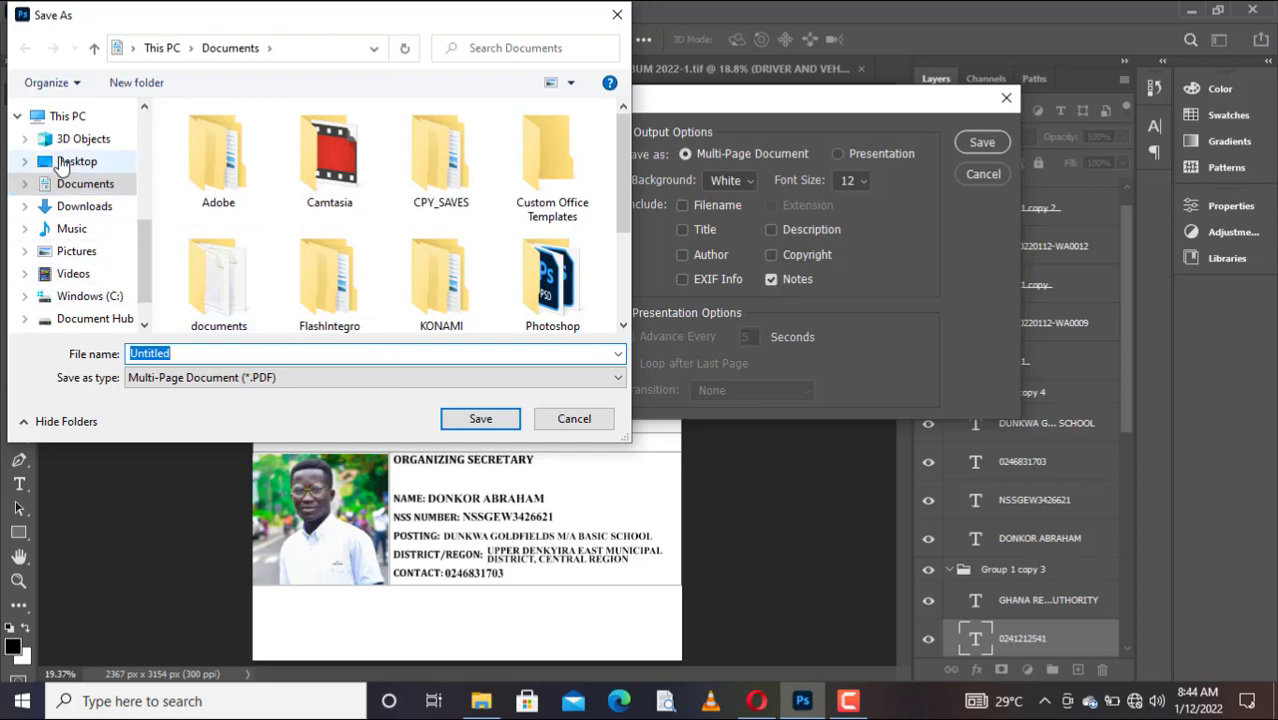
left_click(62, 163)
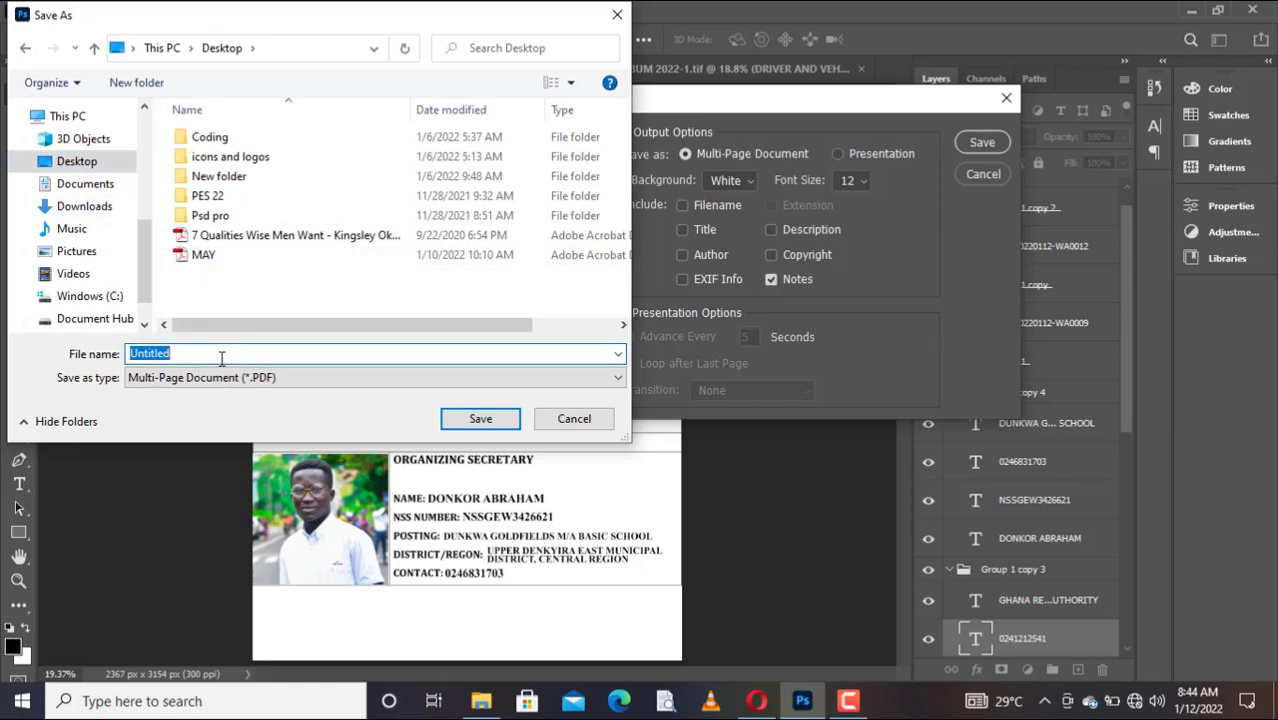
type("T")
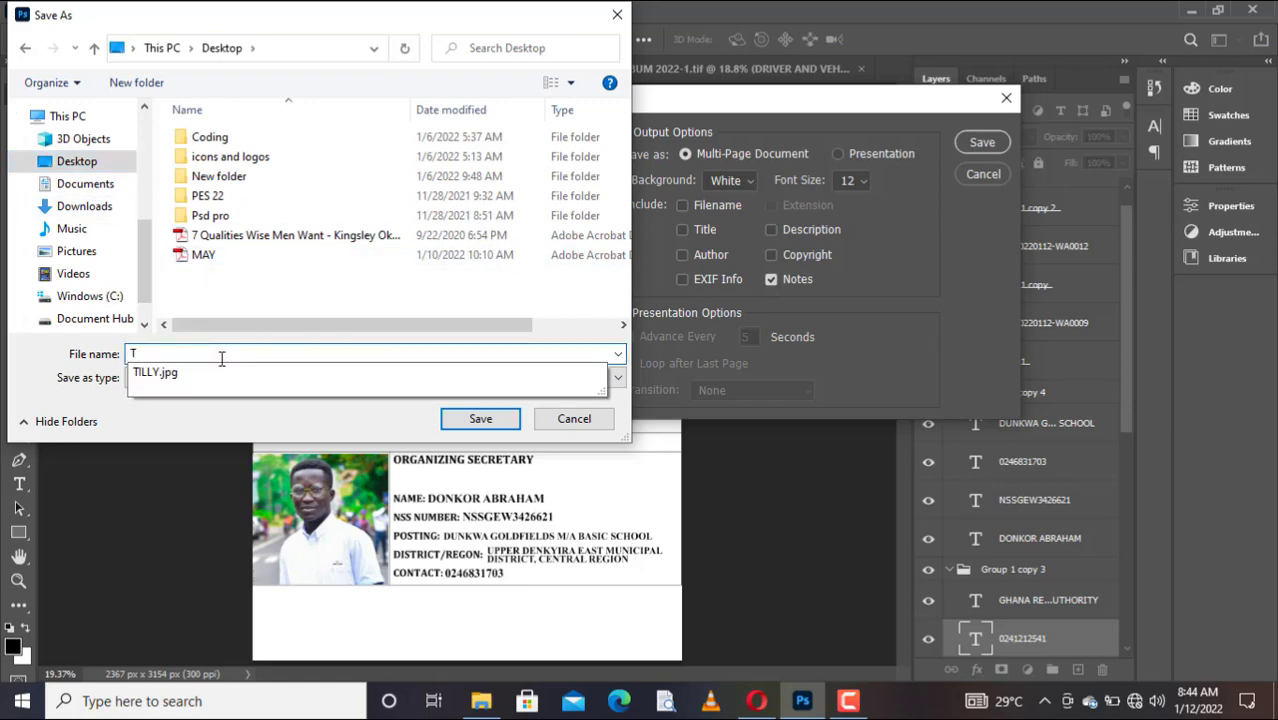
key("BackSpace")
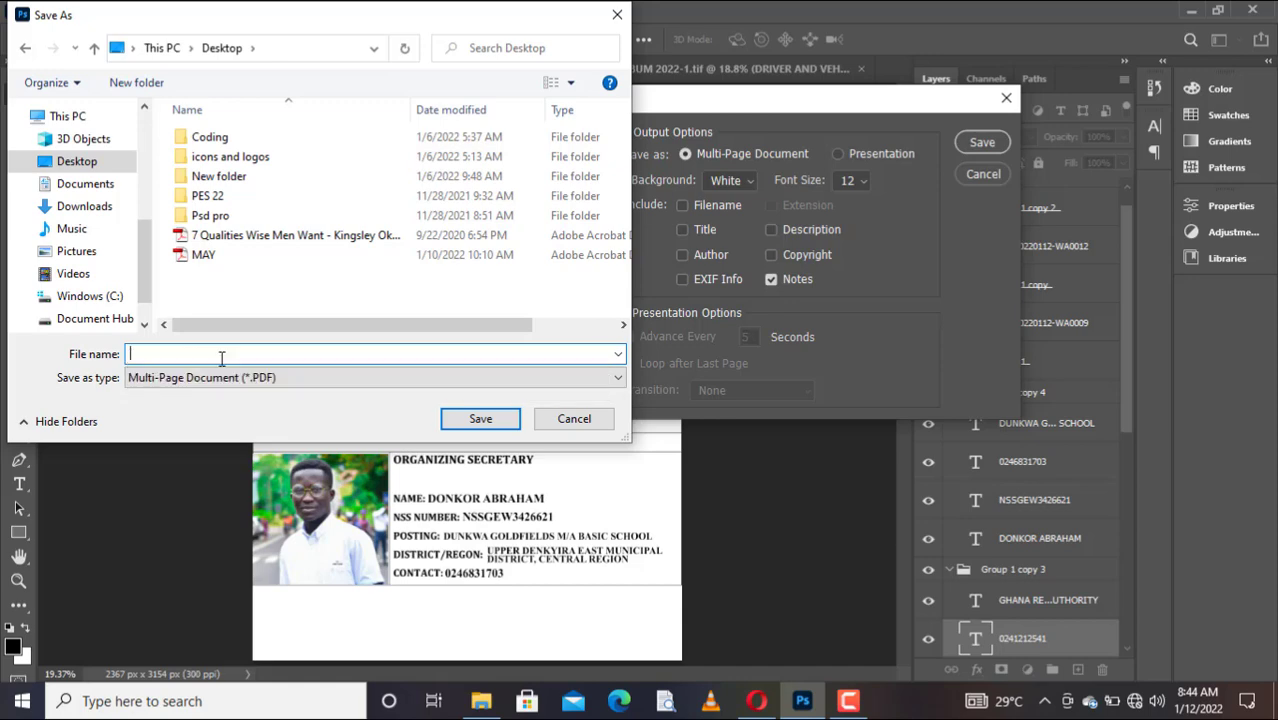
type("UDE EXECUE")
key("BackSpace")
key("BackSpace")
type("UTIVES")
key("Tab")
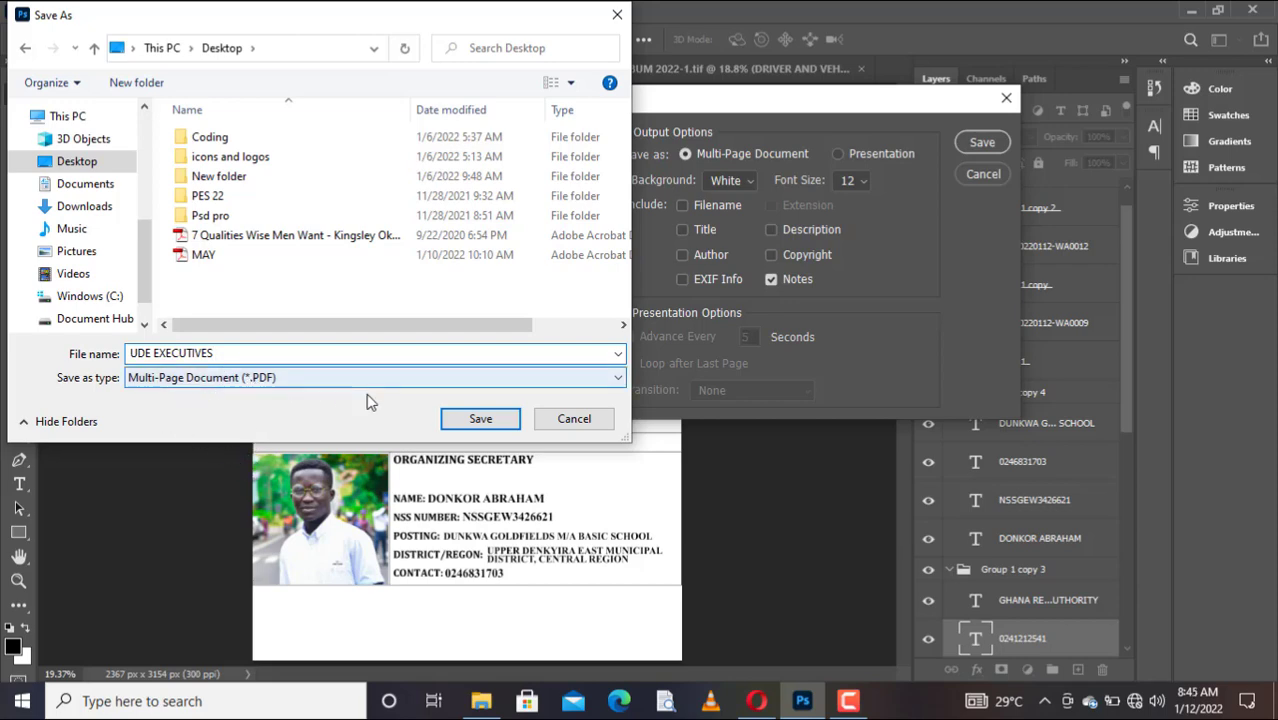
left_click(482, 419)
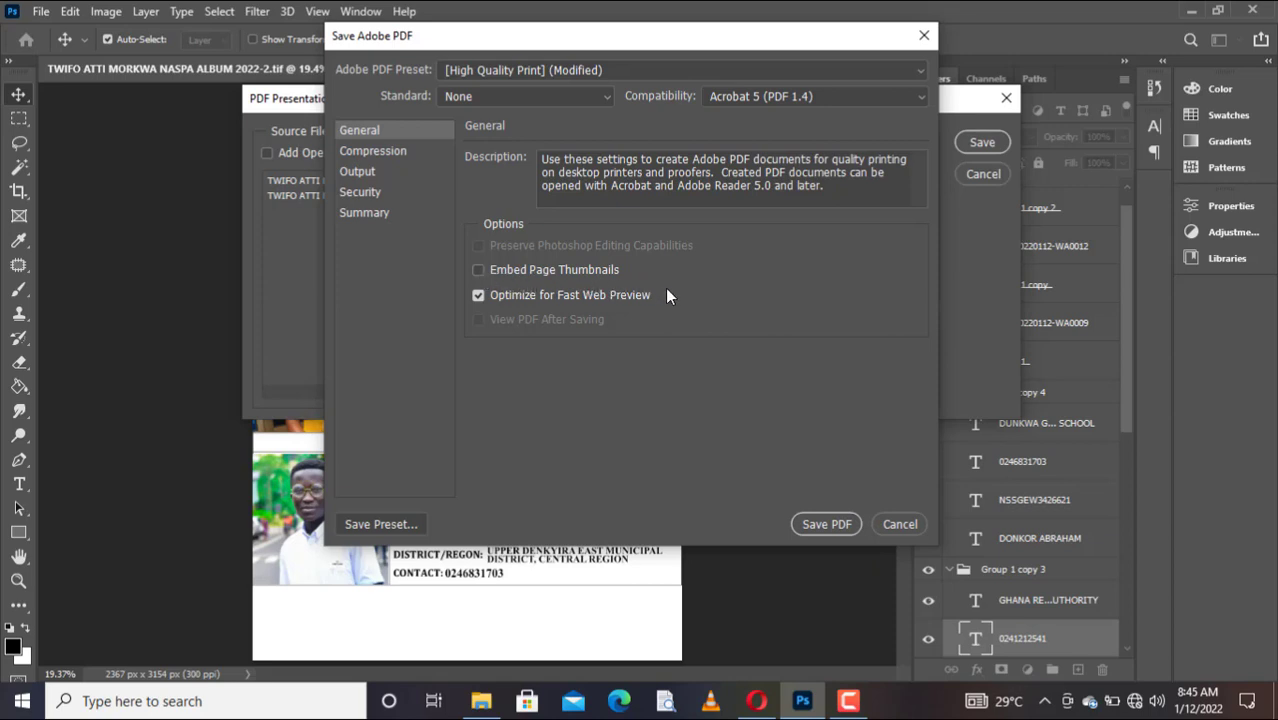
Review the PDF standard options, keep None with the High Quality Print preset, and generate the PDF
left_click(563, 94)
left_click(563, 94)
left_click(825, 524)
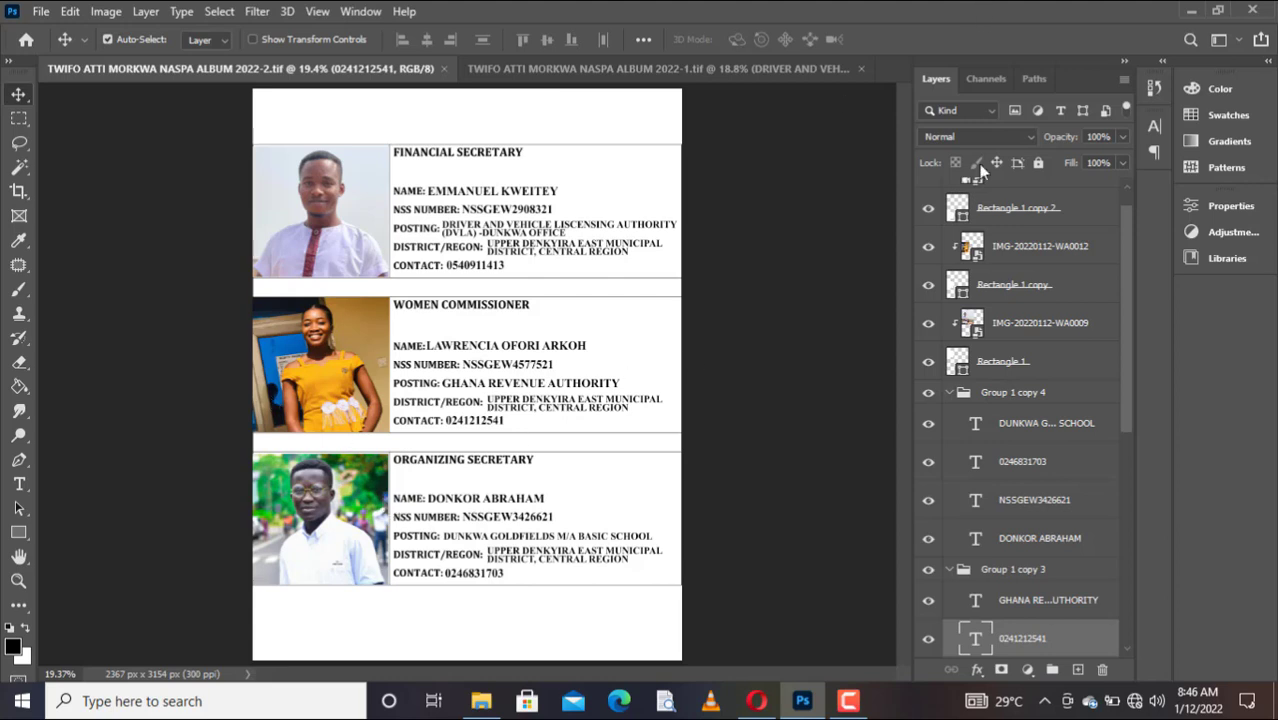
Switch to File Explorer, find the UDE EXECUTIVES PDF on the Desktop and open it
left_click(482, 703)
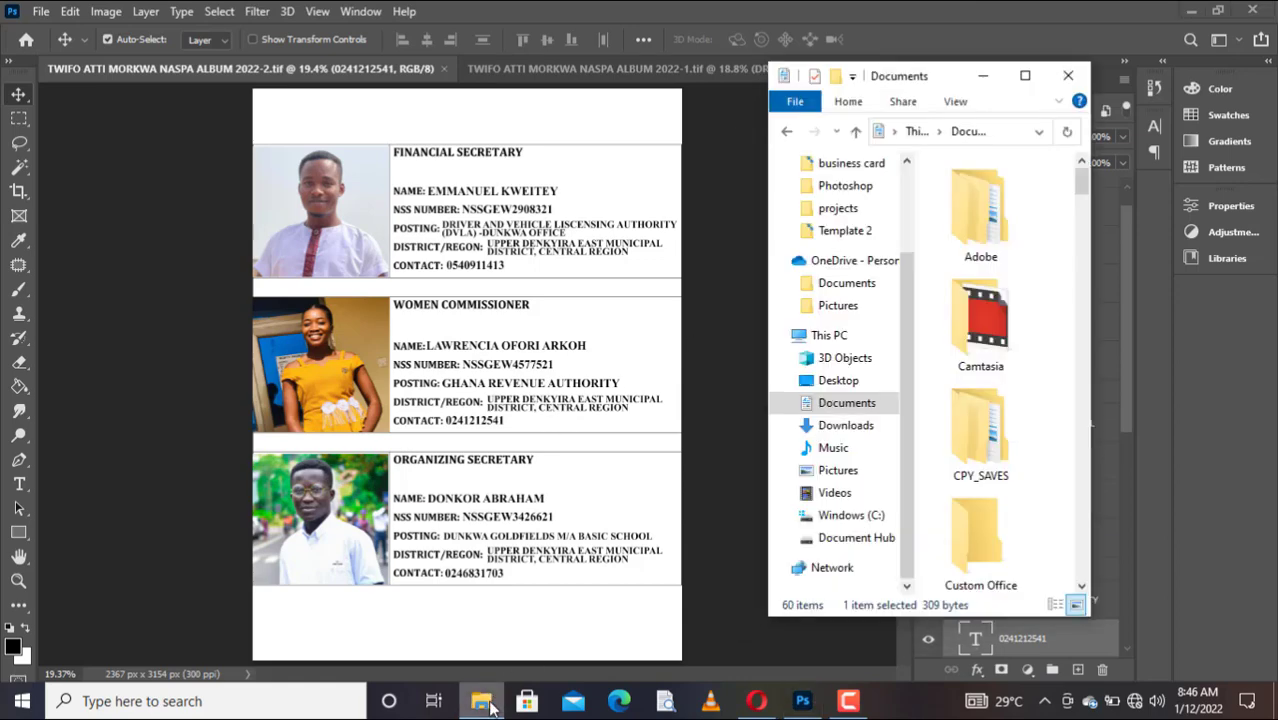
left_click(838, 384)
scroll(968, 437, "down", 5)
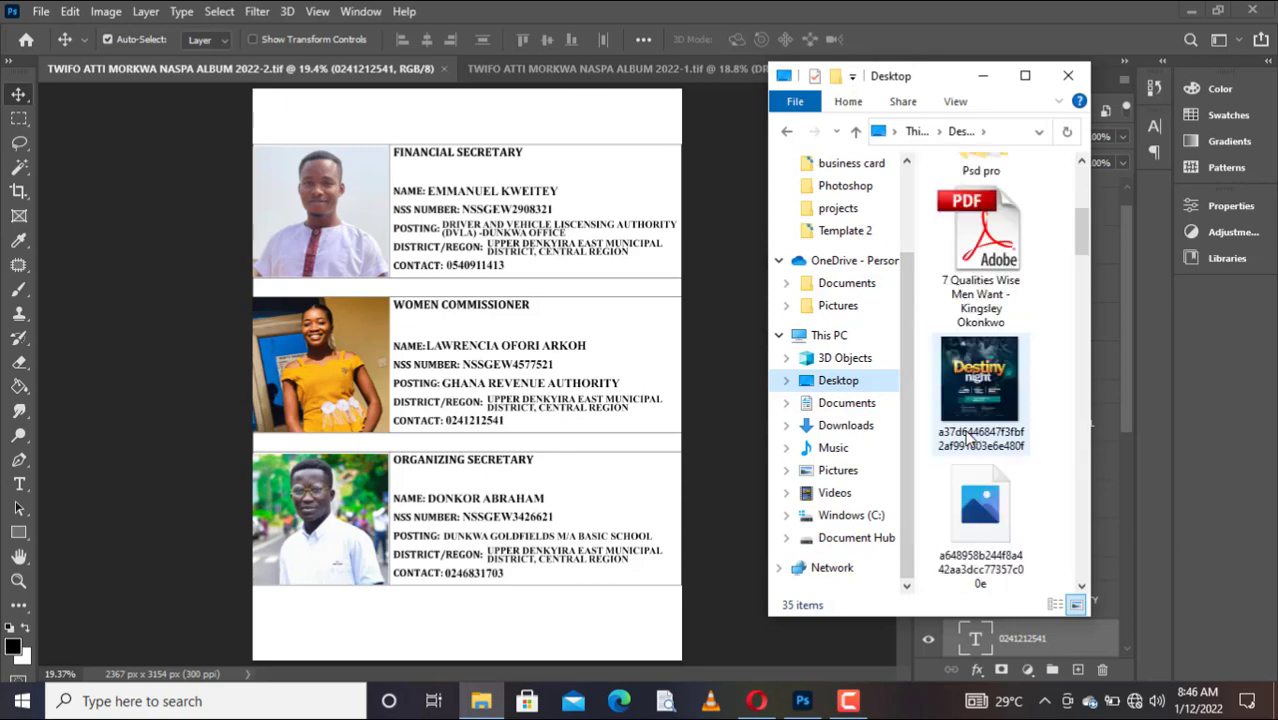
scroll(968, 437, "up", 2)
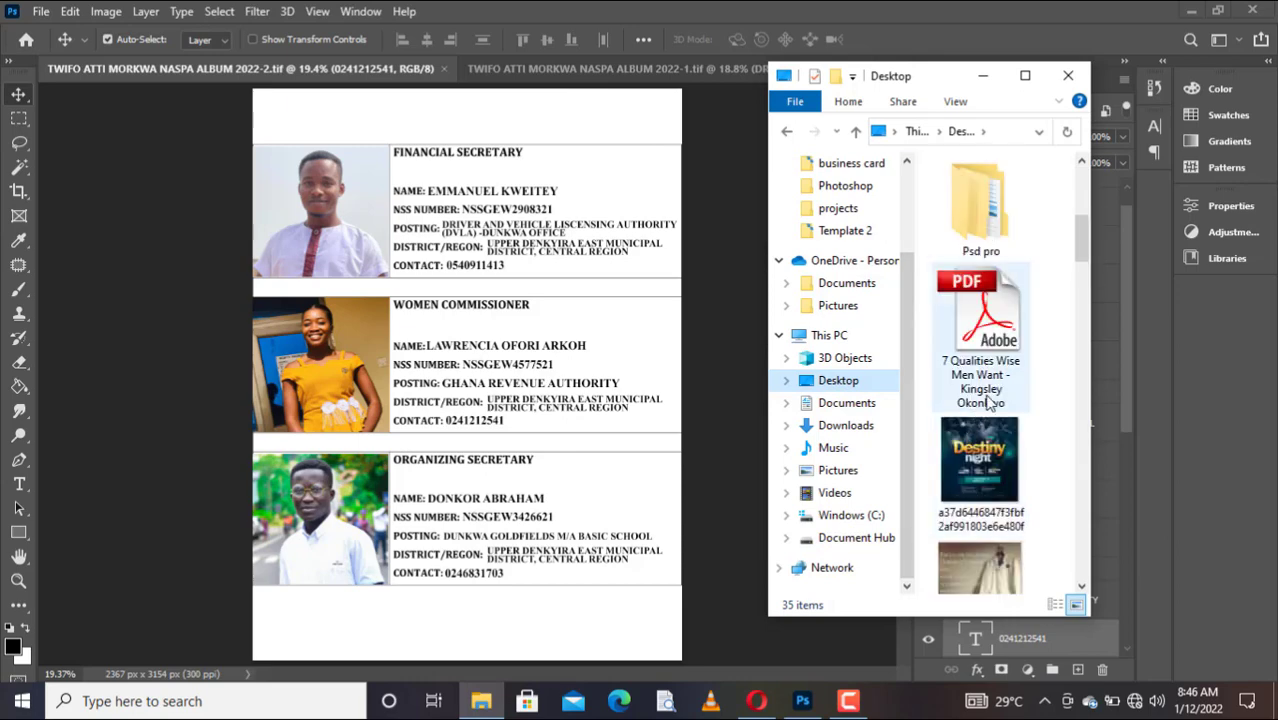
left_click(988, 400)
scroll(985, 380, "down", 5)
left_click(972, 343)
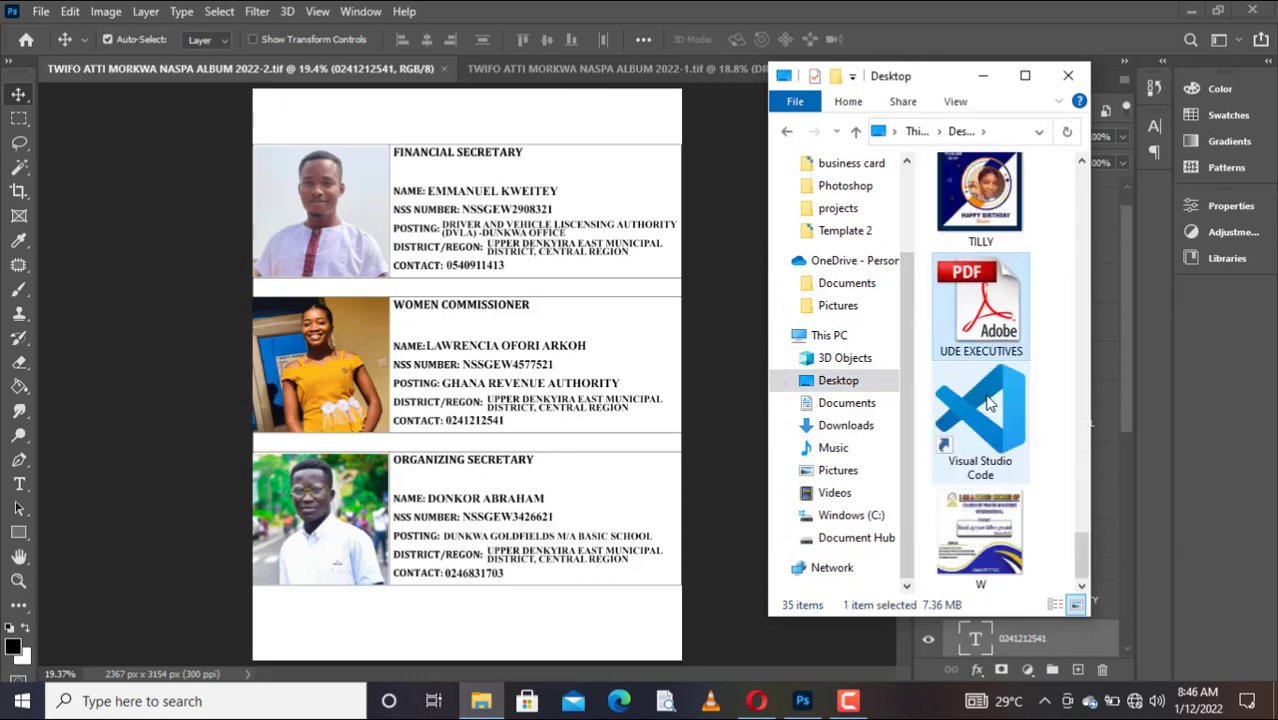
double_click(988, 343)
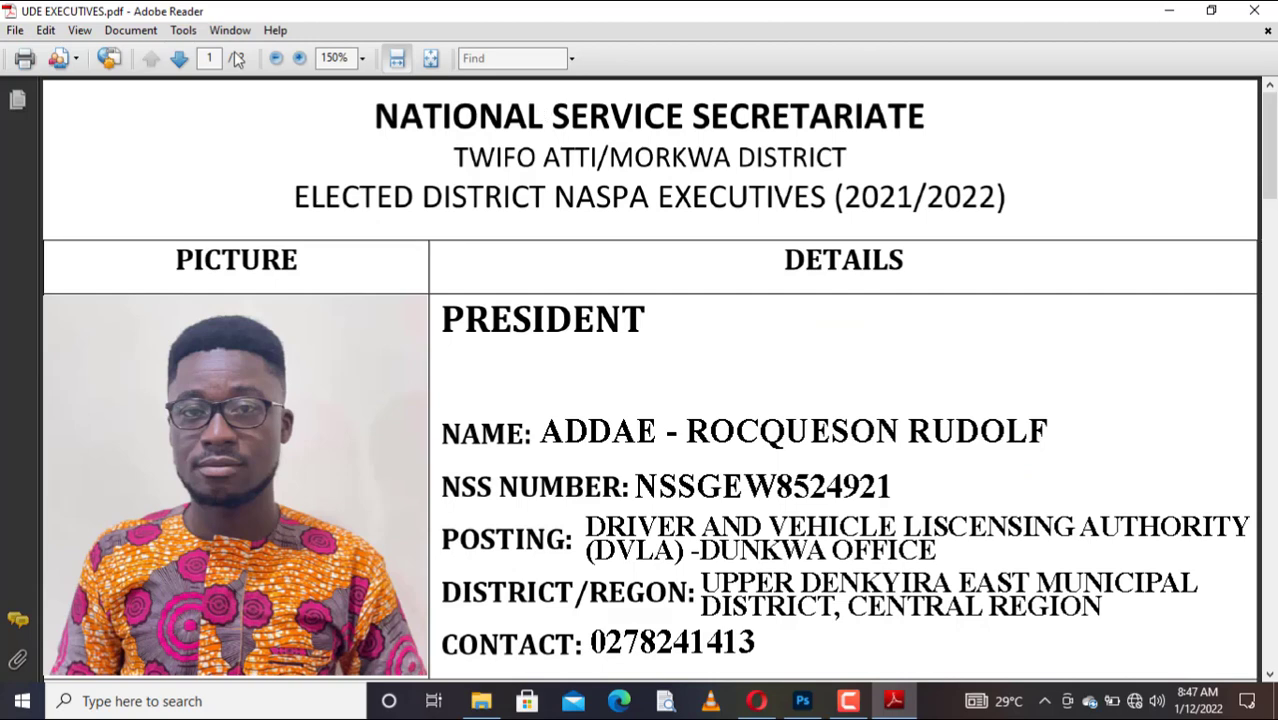
Try zoom levels of 100%, 50% and 10% on the PDF, and settle on 25% to view both album pages together
left_click(363, 61)
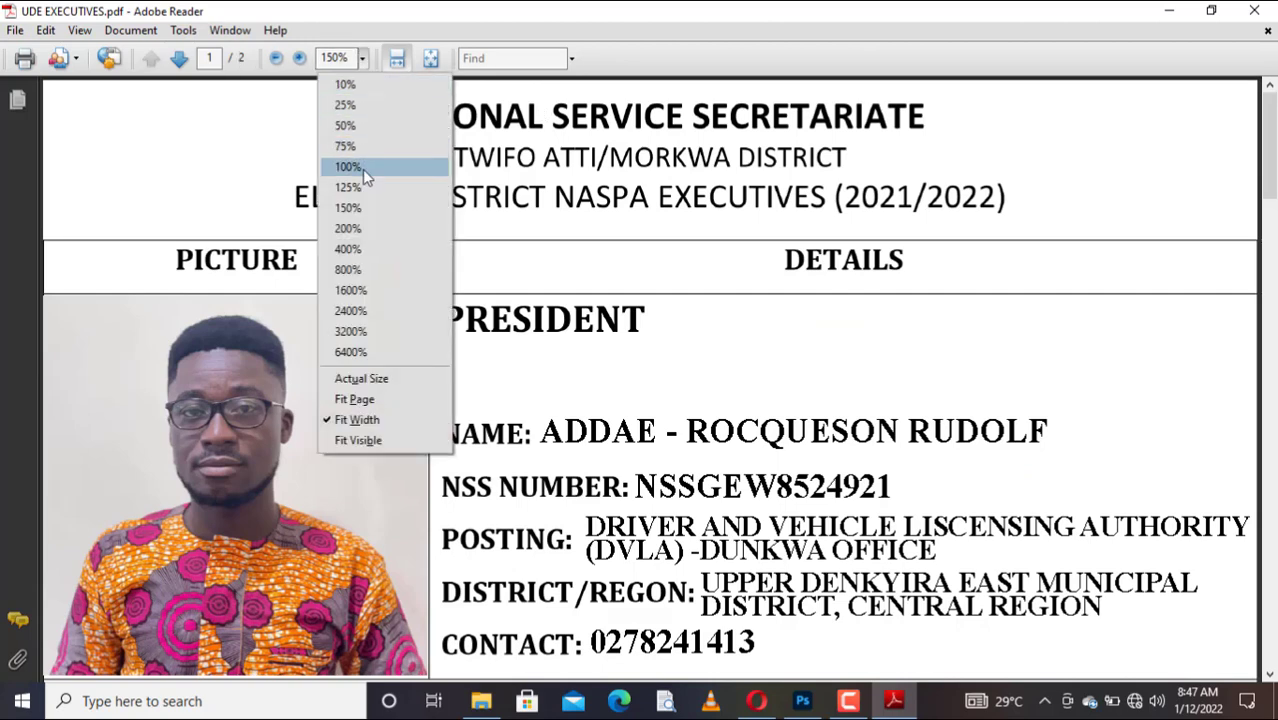
left_click(362, 169)
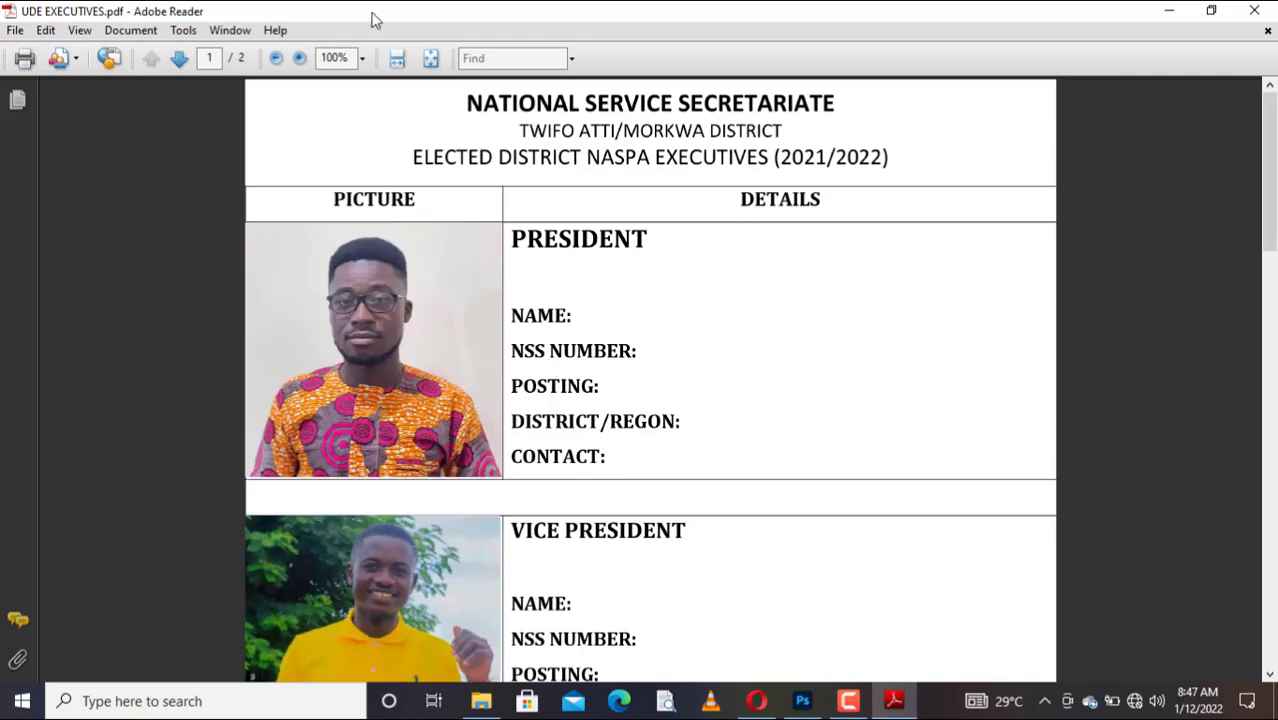
left_click(362, 62)
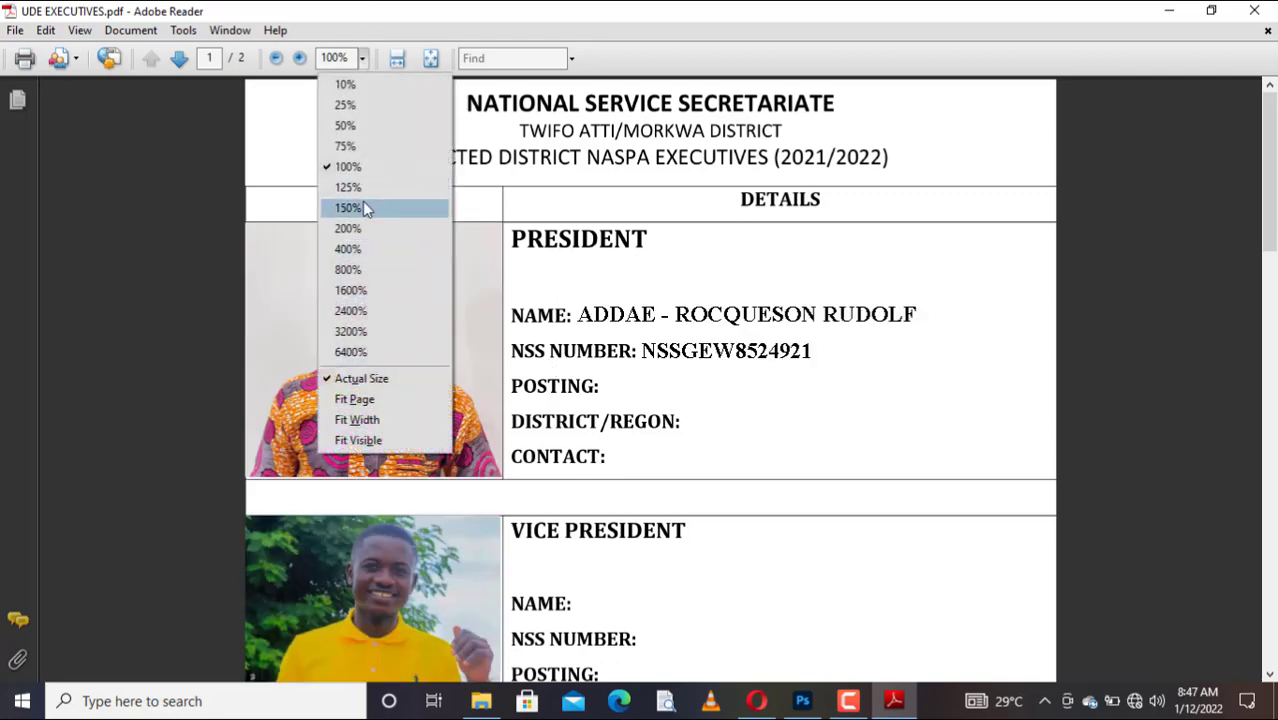
left_click(354, 125)
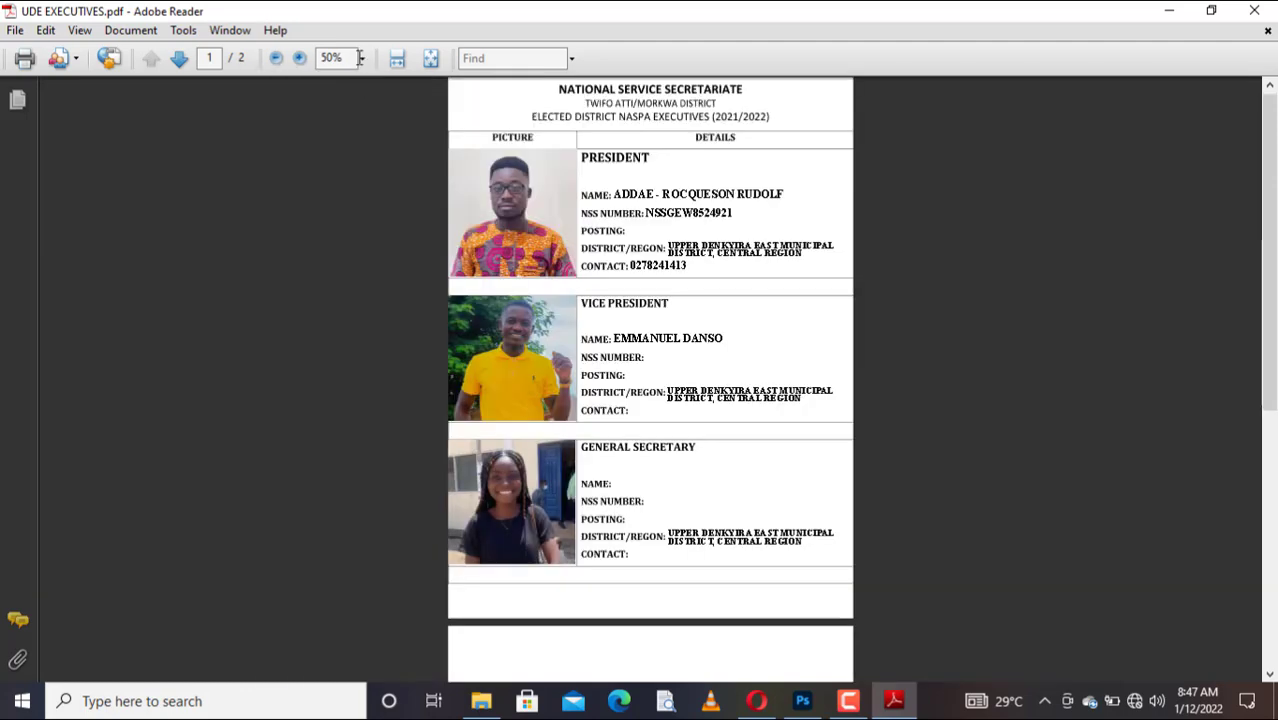
left_click(363, 62)
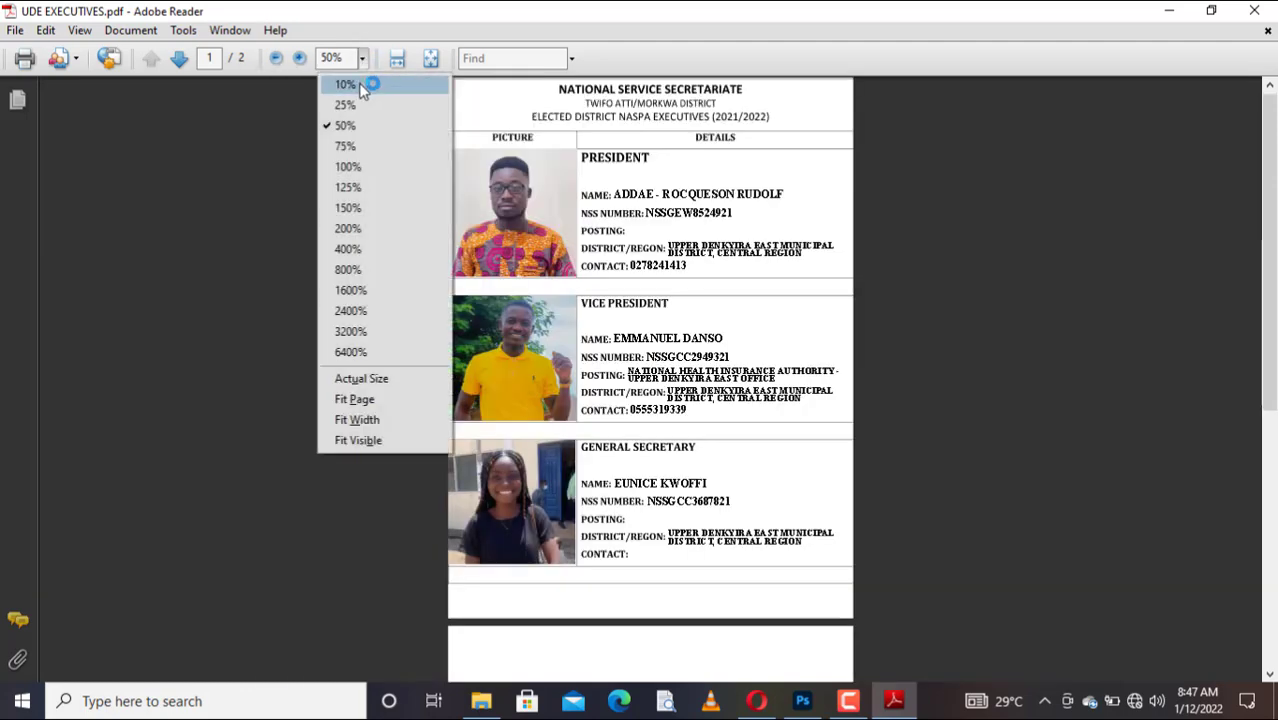
left_click(362, 86)
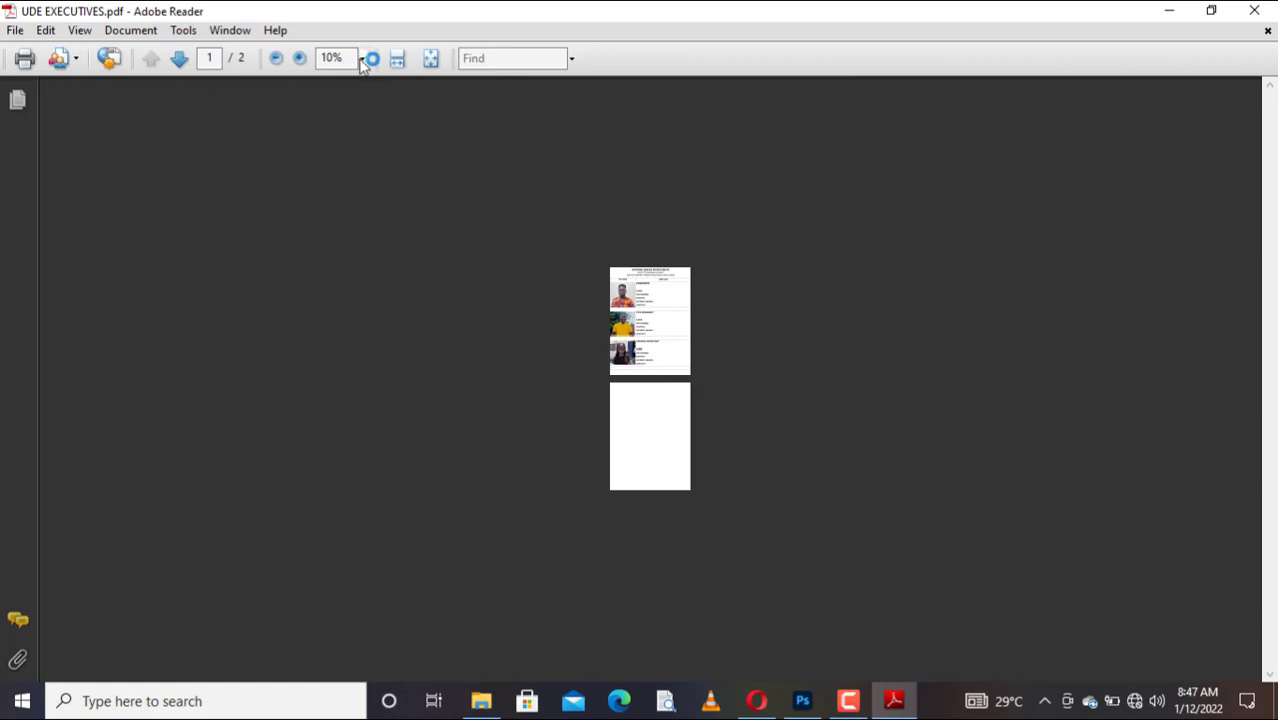
left_click(364, 60)
left_click(357, 103)
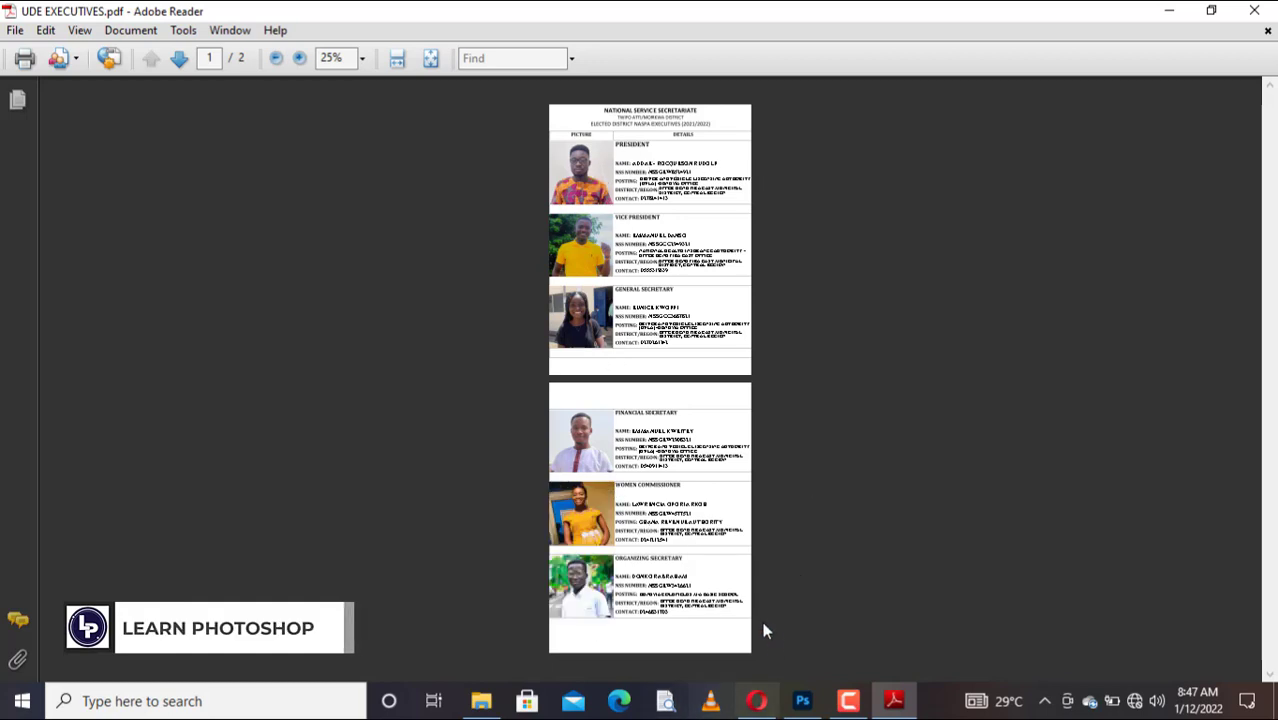
Set the PDF zoom to 100% and review both pages from the President entry down to the Organizing Secretary entry
left_click(361, 58)
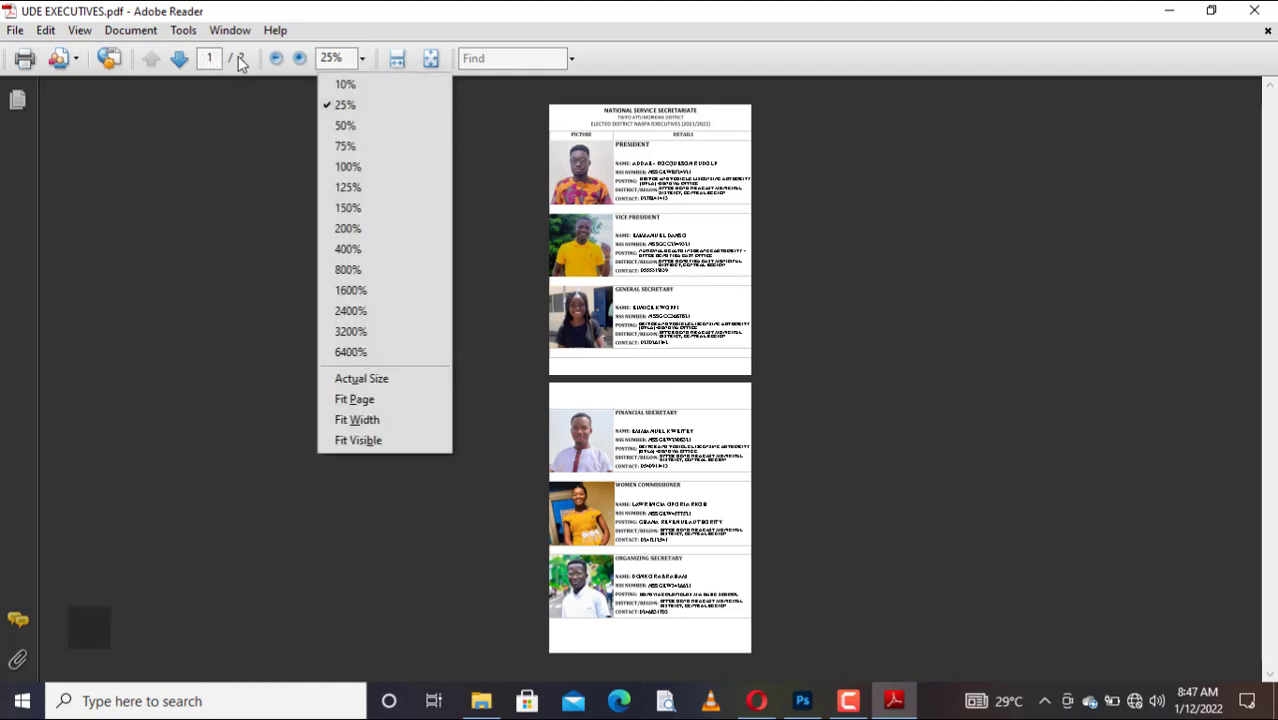
left_click(351, 166)
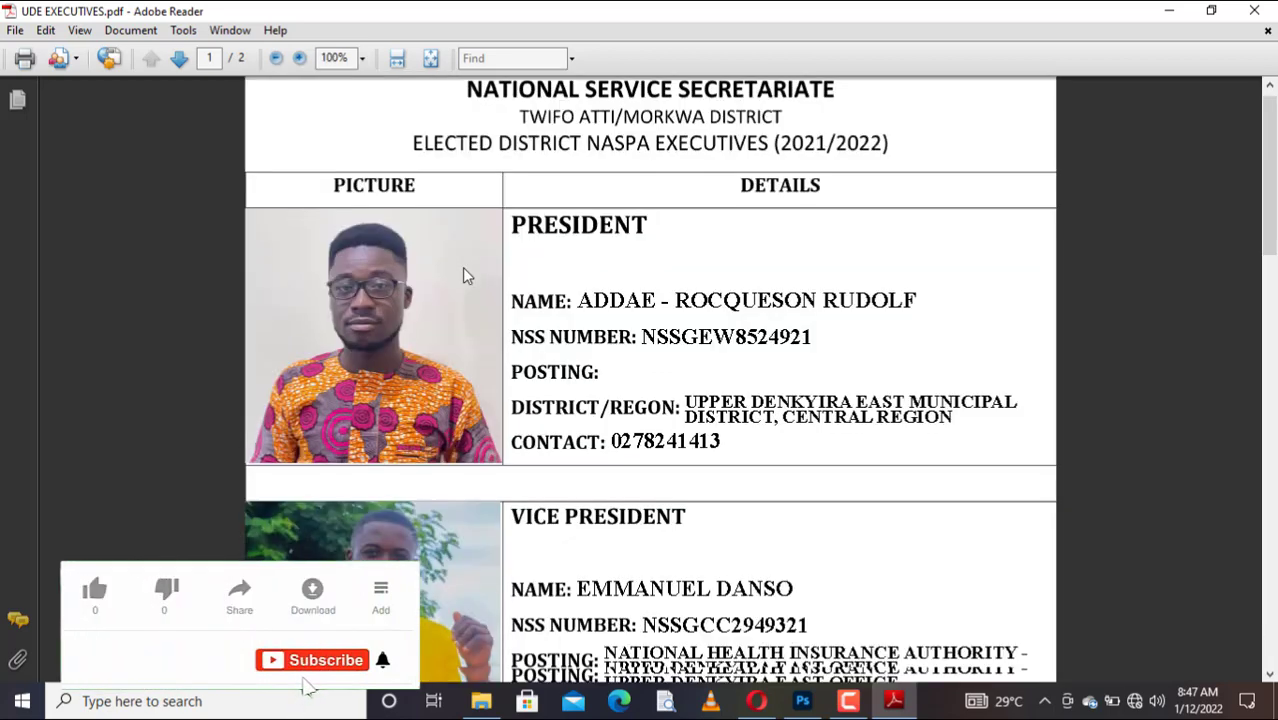
scroll(462, 267, "down", 5)
scroll(462, 267, "down", 6)
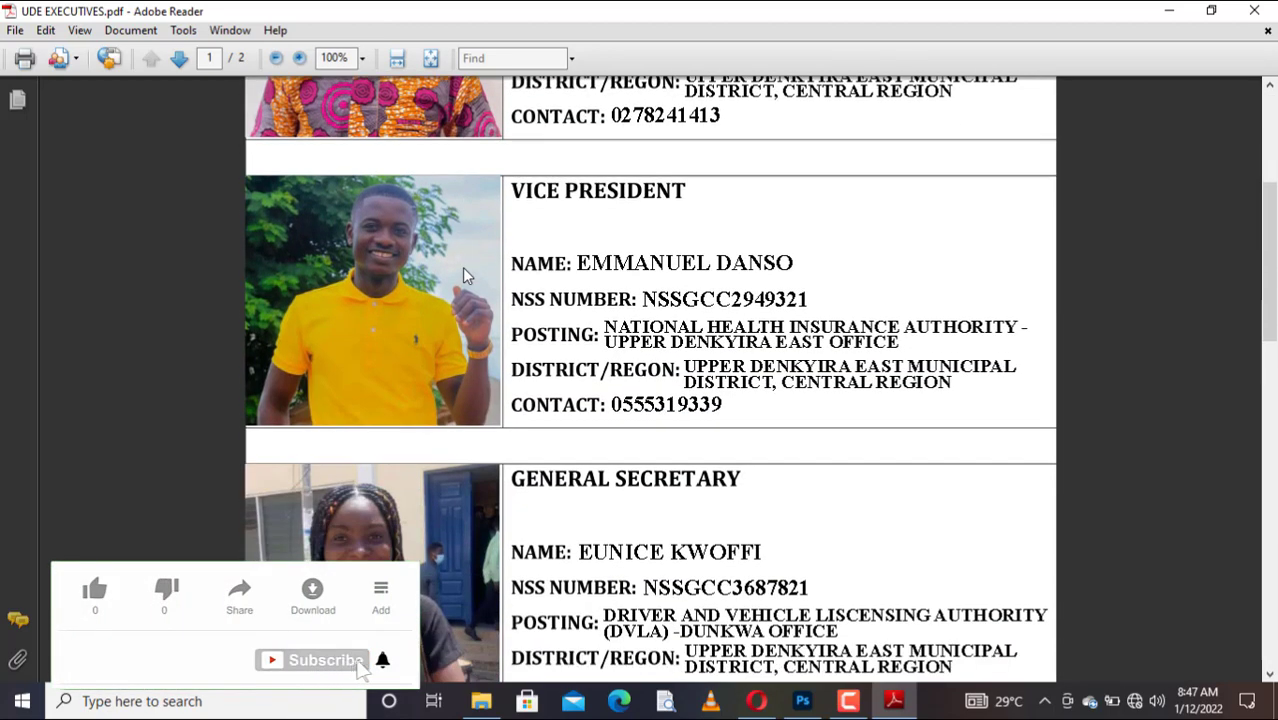
scroll(463, 252, "down", 4)
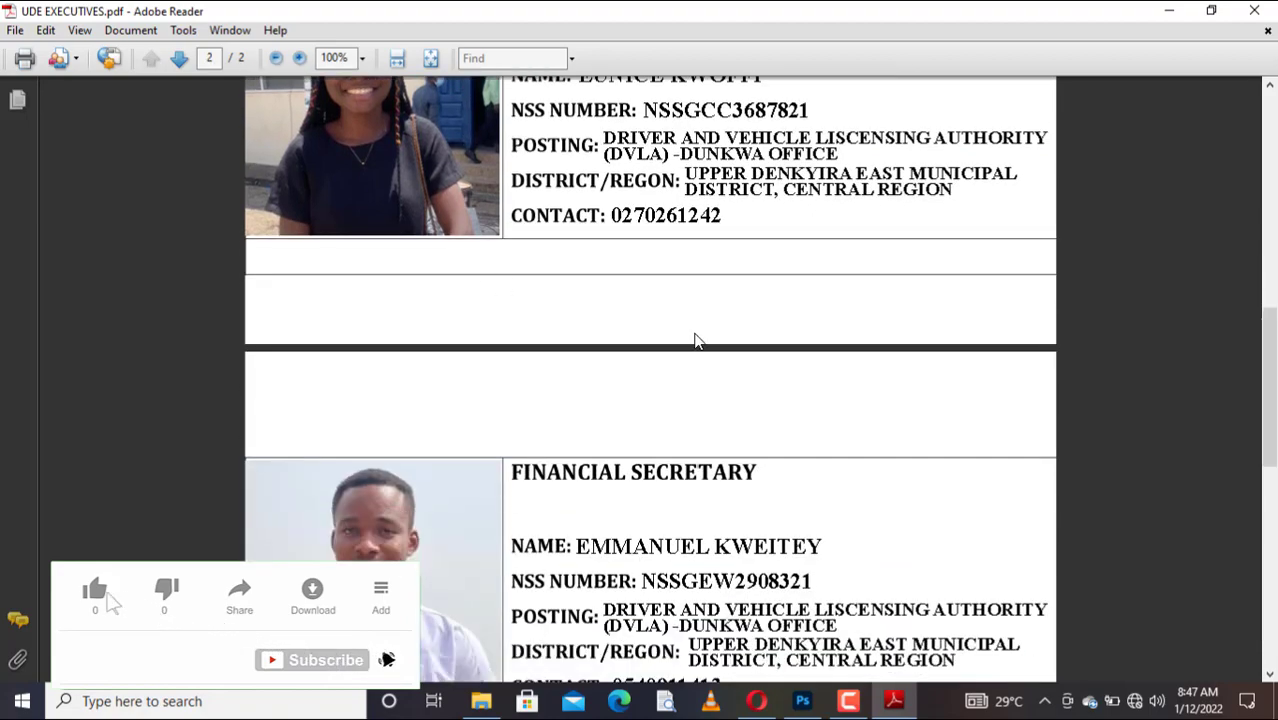
scroll(693, 337, "down", 9)
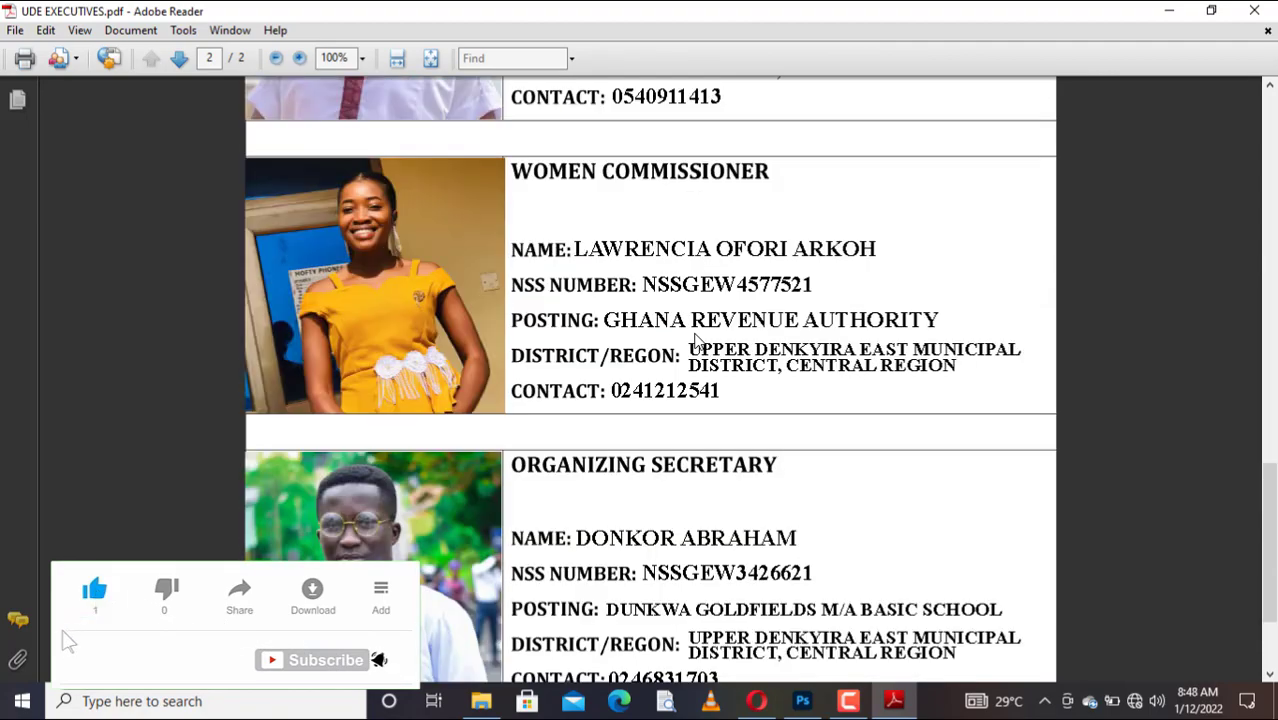
scroll(697, 342, "down", 3)
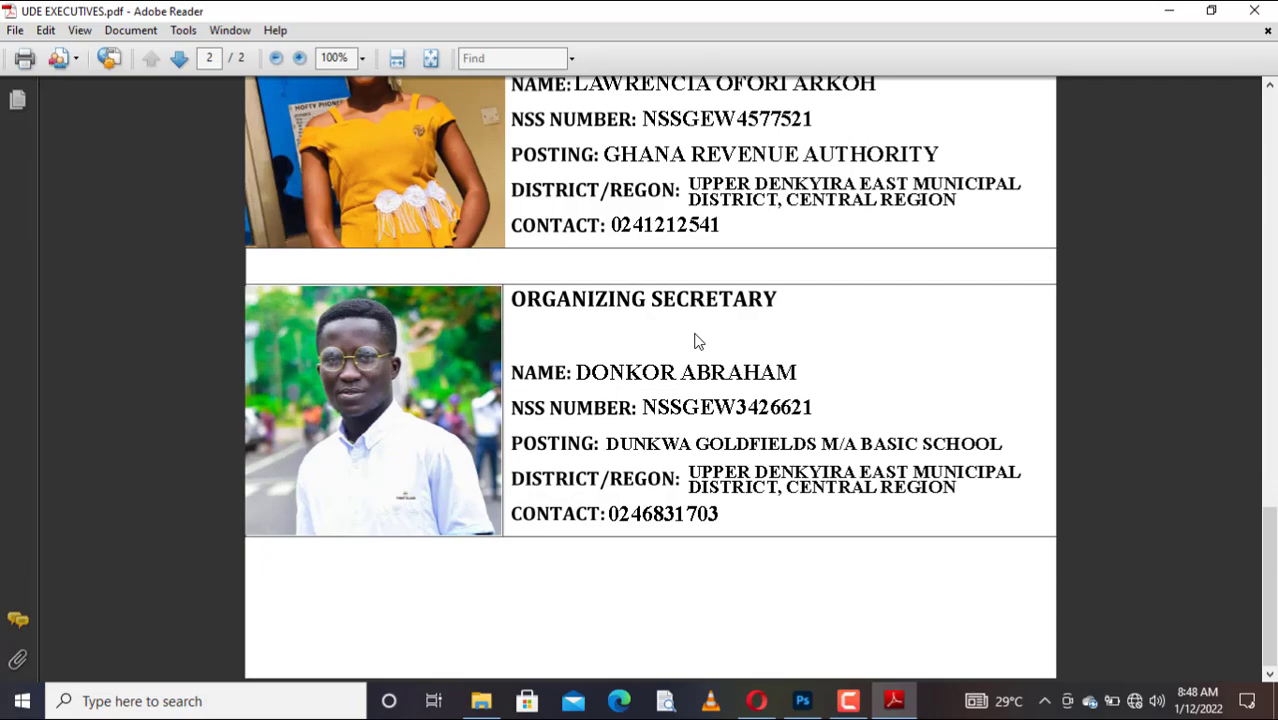
Return to the first page, check both pages of the PDF once more through to the end, and close the reader
scroll(697, 342, "up", 4)
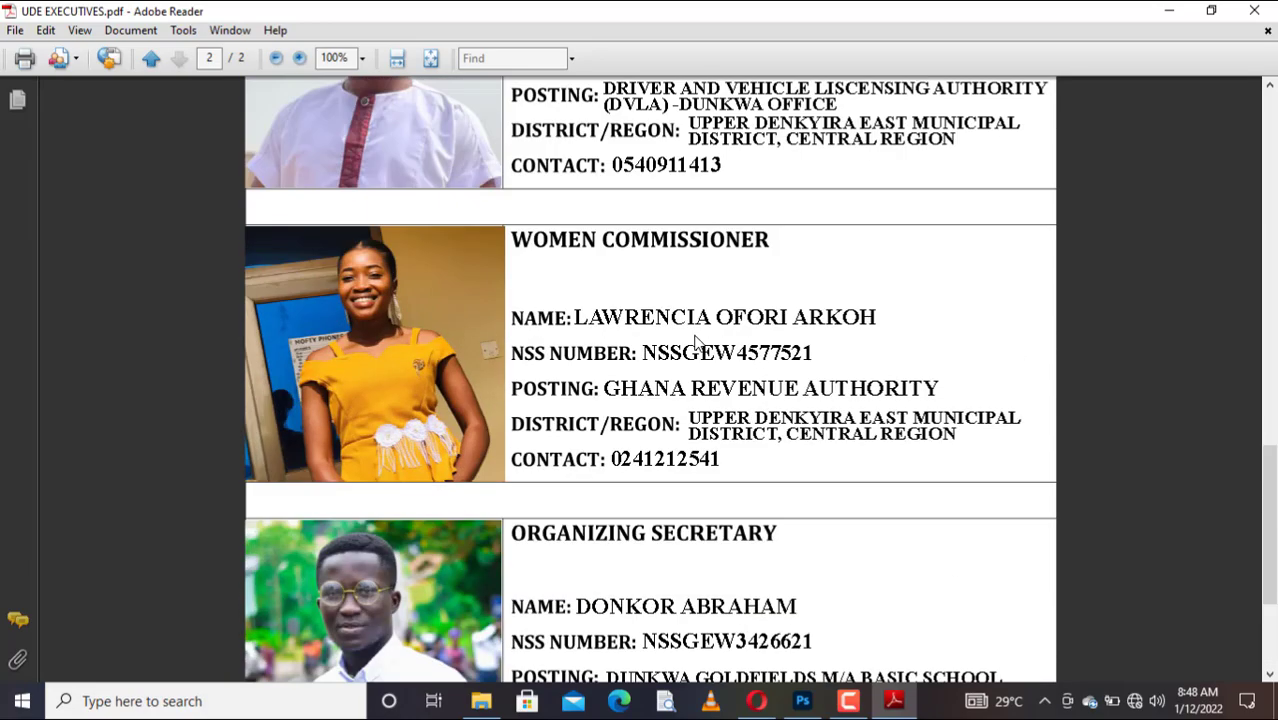
scroll(697, 342, "up", 20)
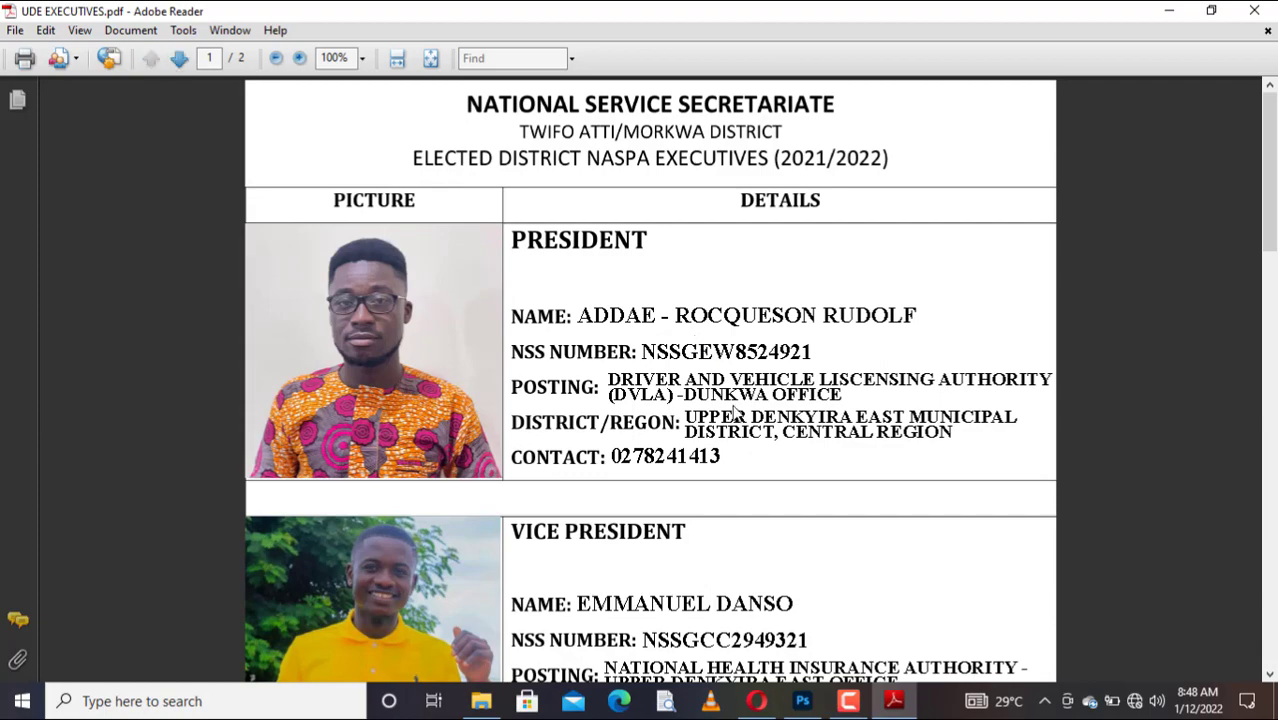
scroll(735, 410, "down", 3)
scroll(735, 412, "down", 8)
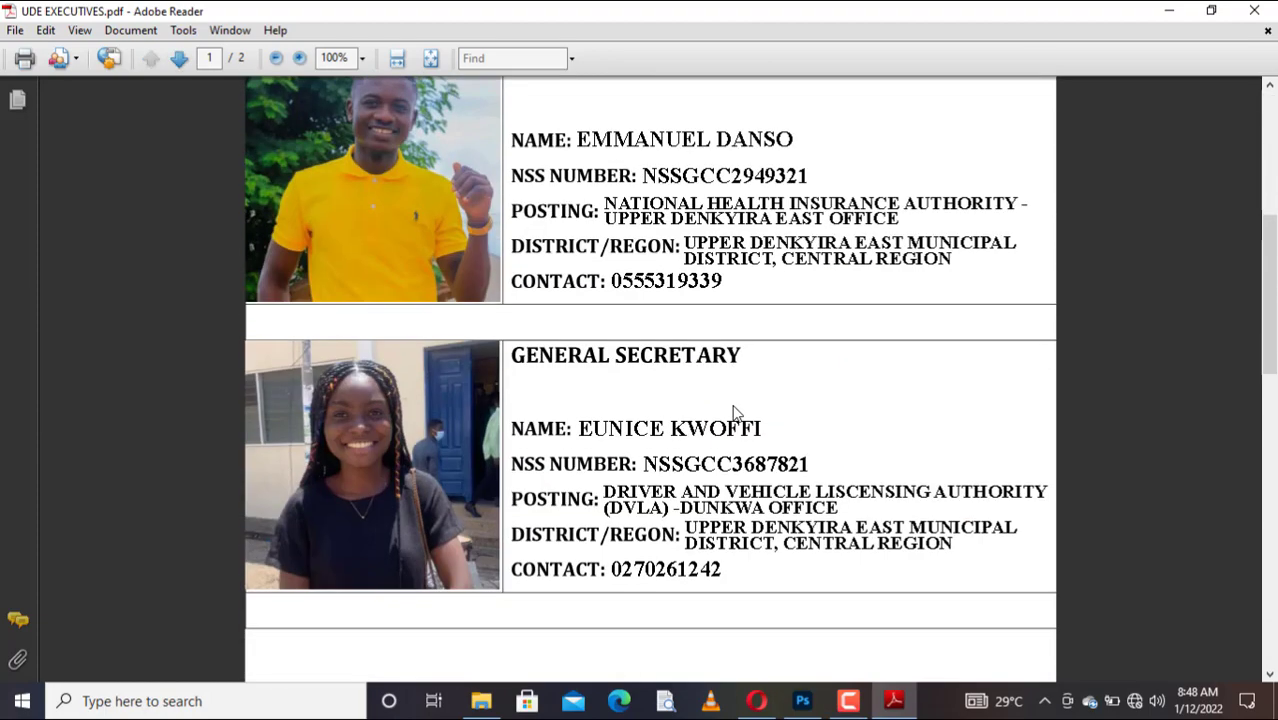
scroll(735, 412, "up", 4)
scroll(735, 412, "down", 20)
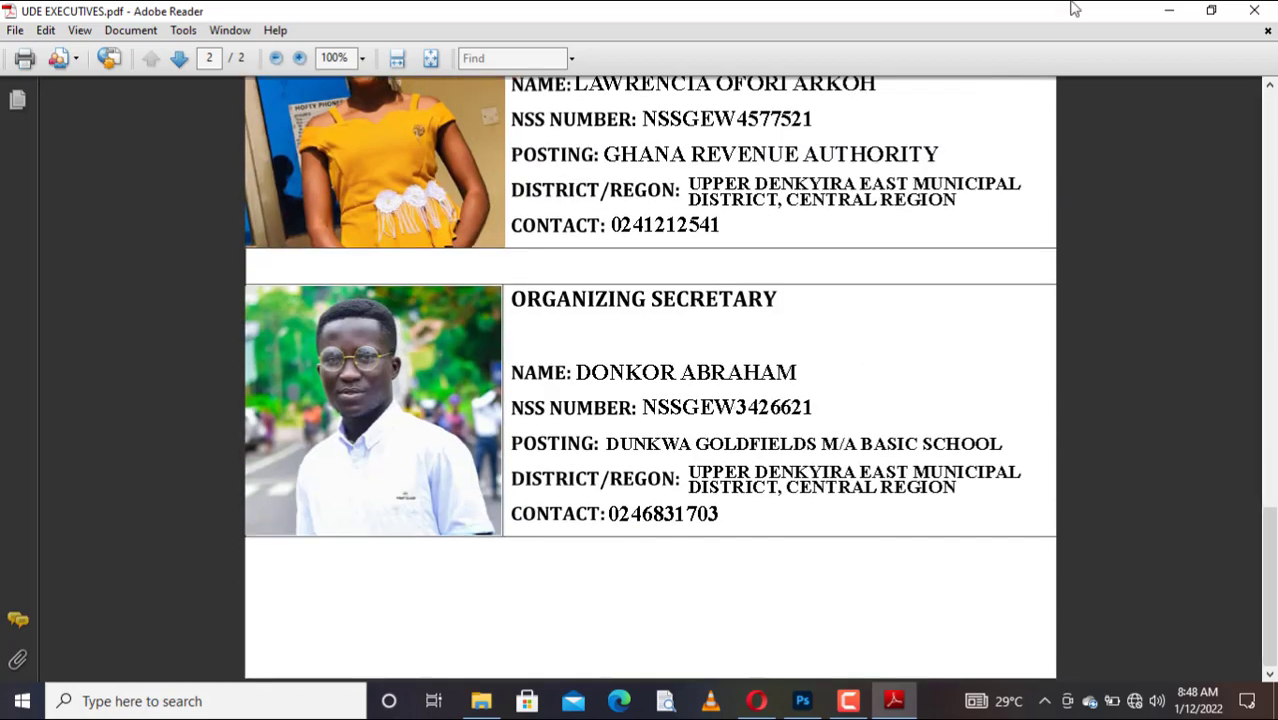
left_click(1268, 31)
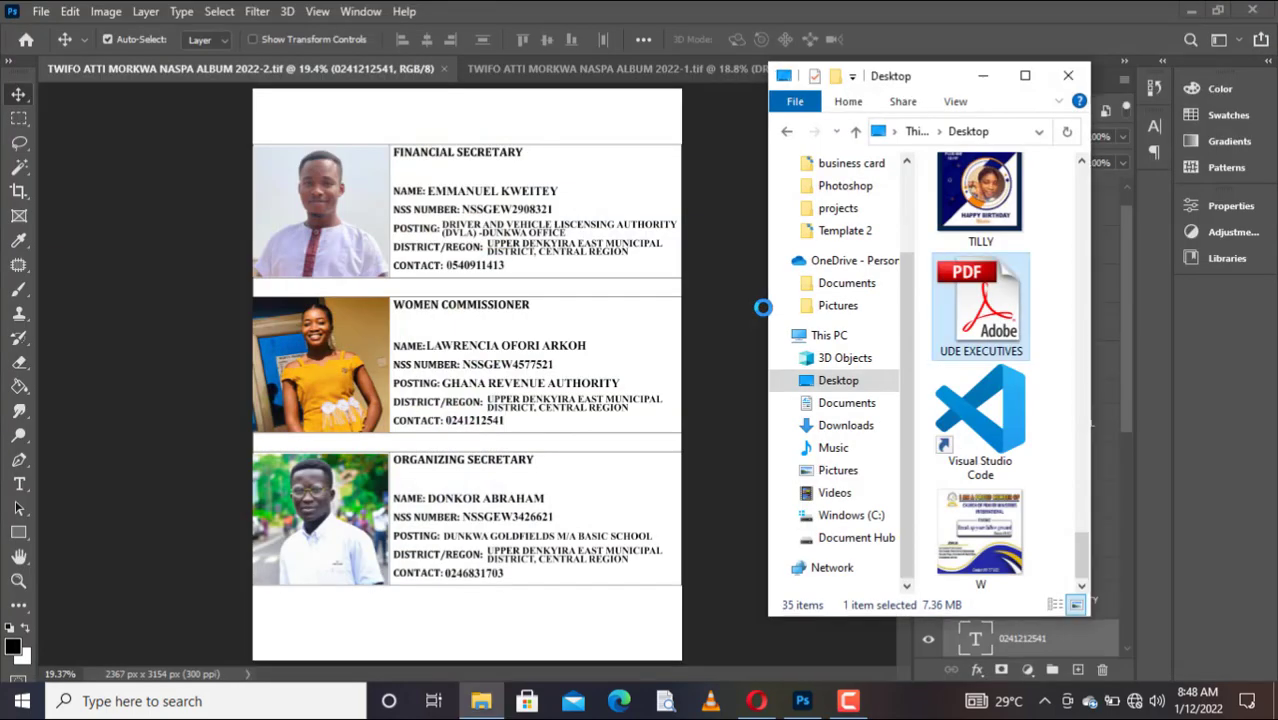